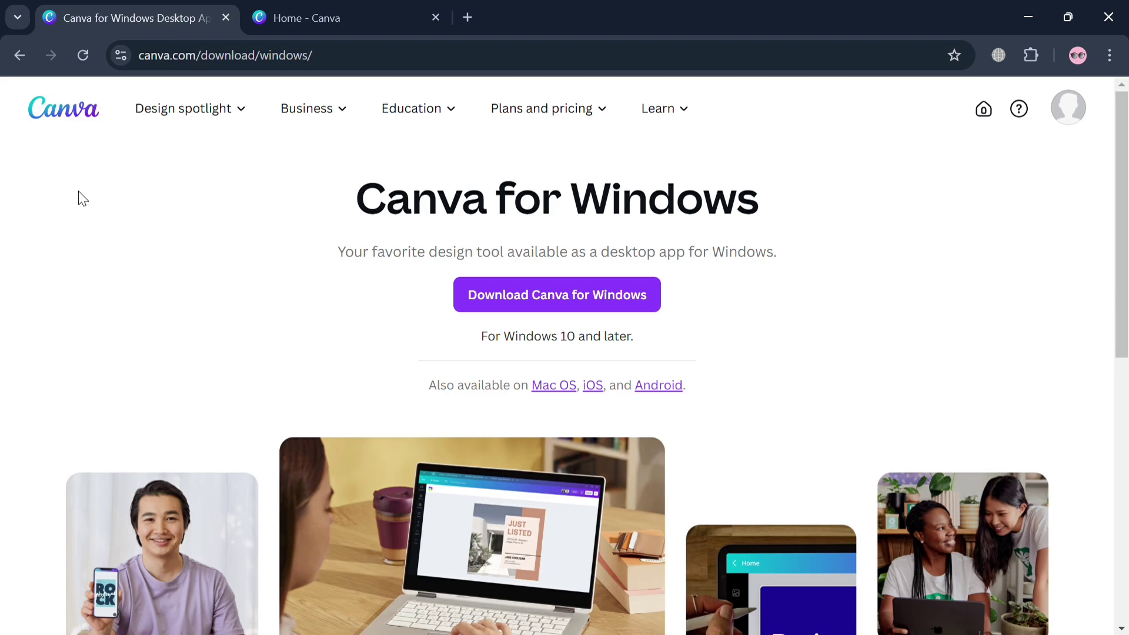
Step: Go back to the Canva home page and type 'engagement video' into the search box
scroll(82, 198, down, 10)
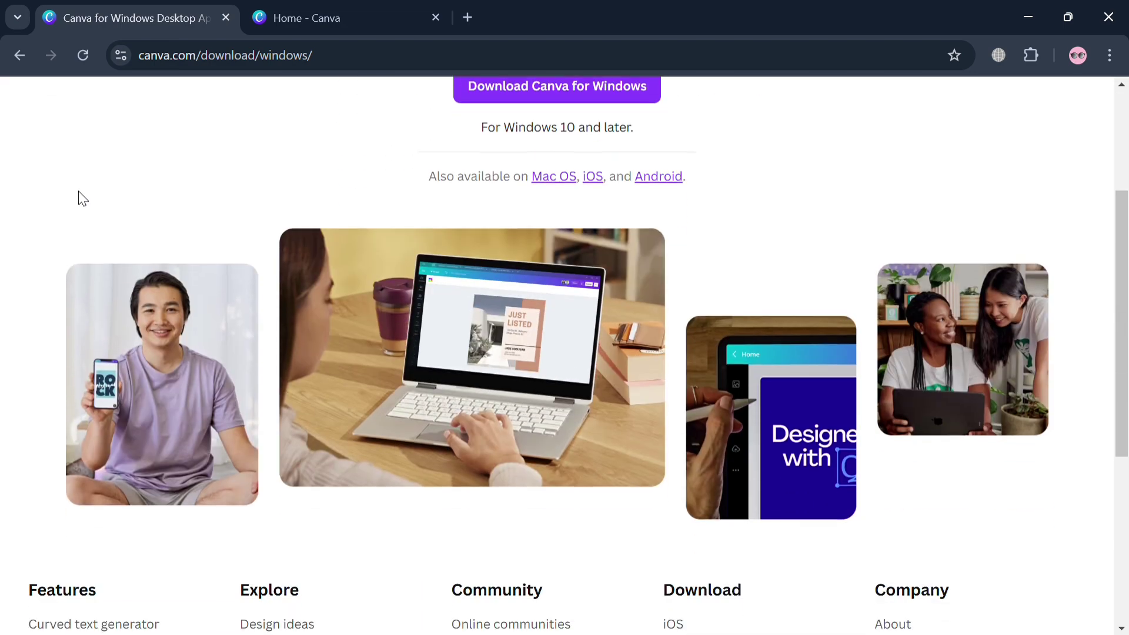
scroll(82, 198, up, 10)
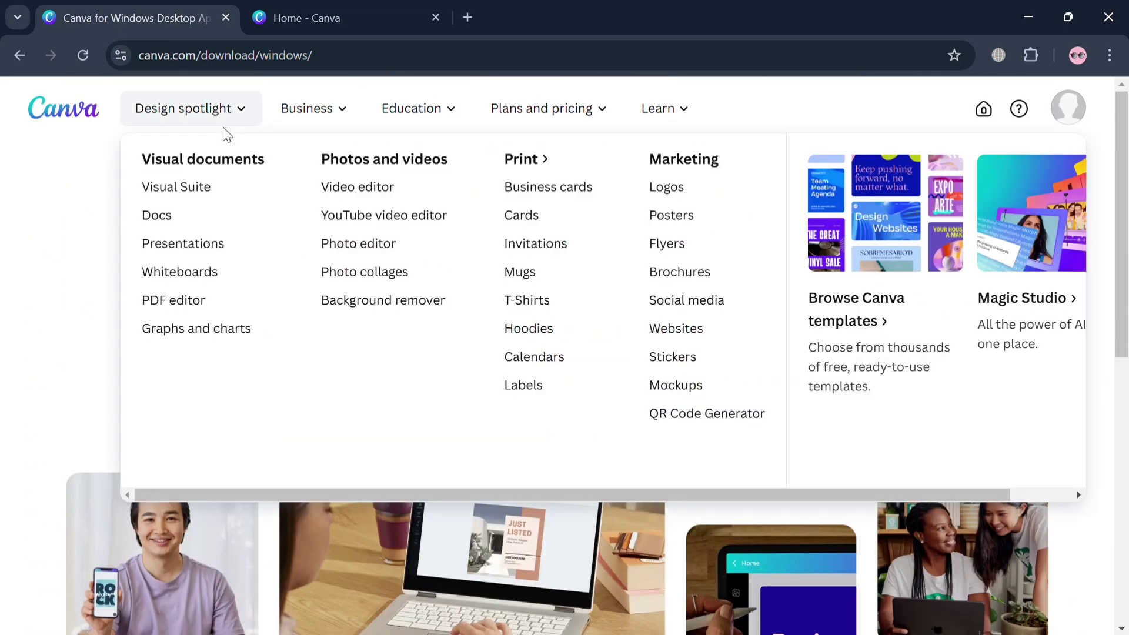
mouse_move(426, 120)
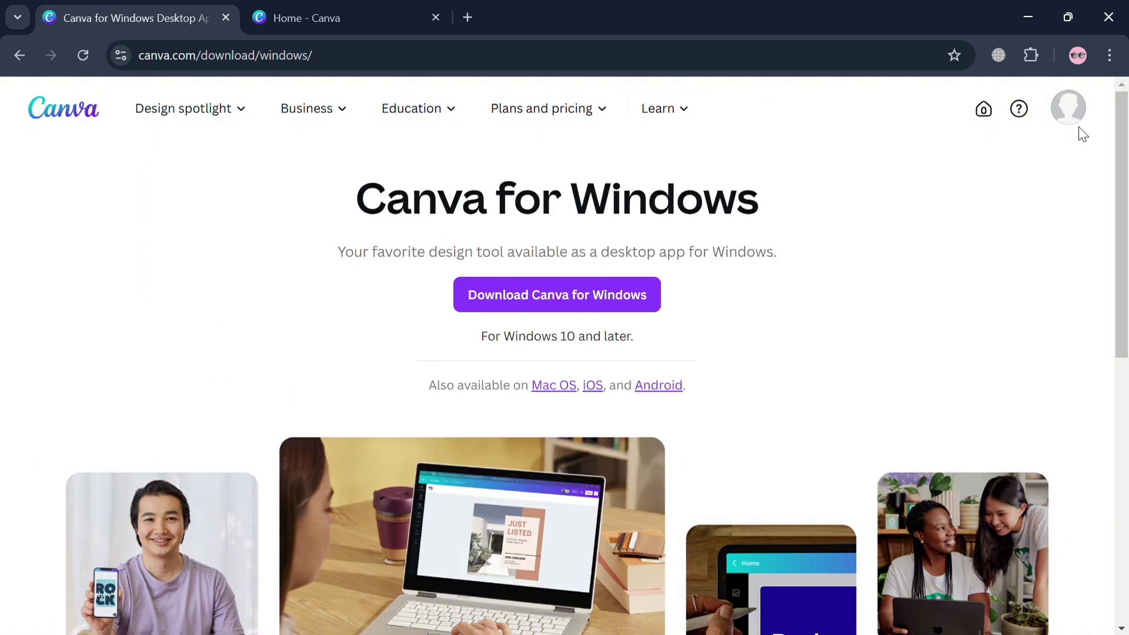
click(330, 26)
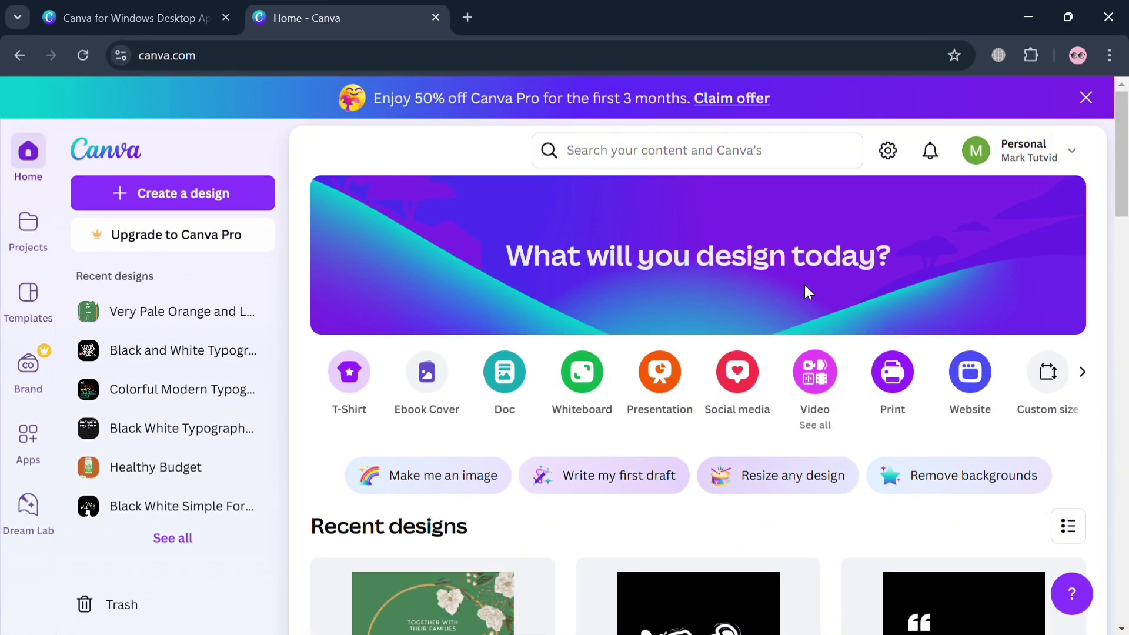
click(765, 167)
text(e)
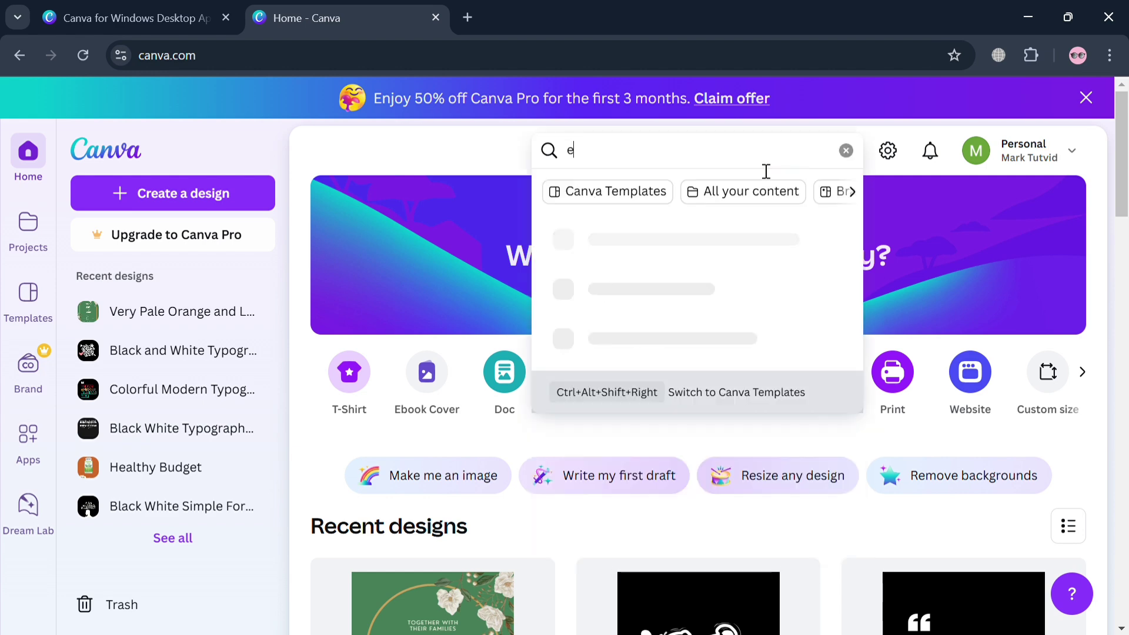
text(ngagement video)
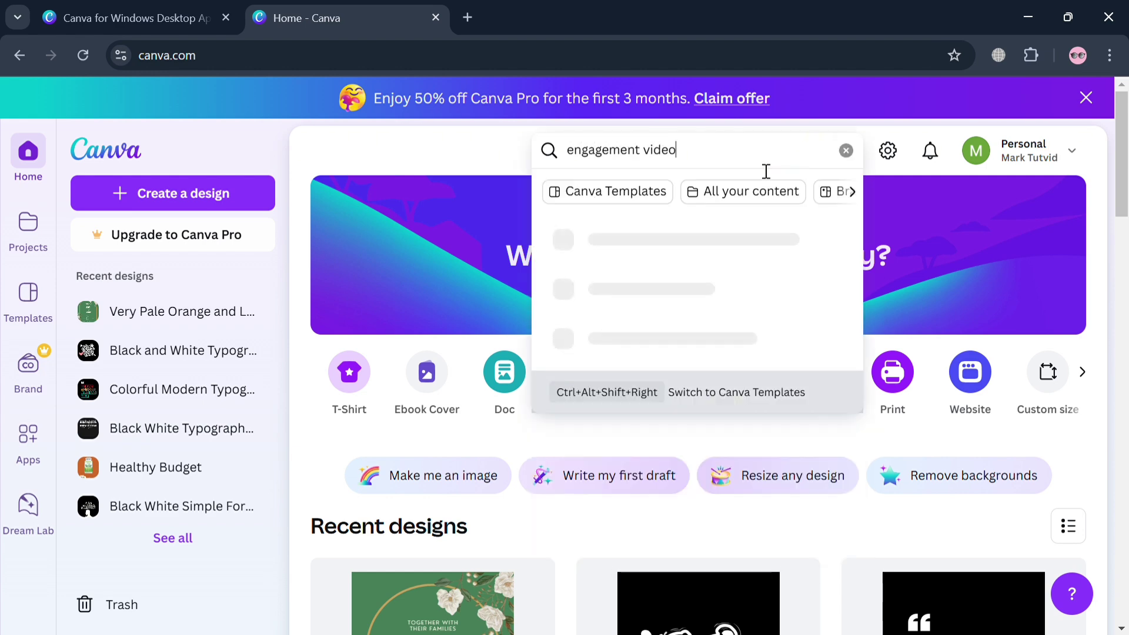
Step: Run the 'engagement video' search and show all 20,000 matching Canva templates
key(Return)
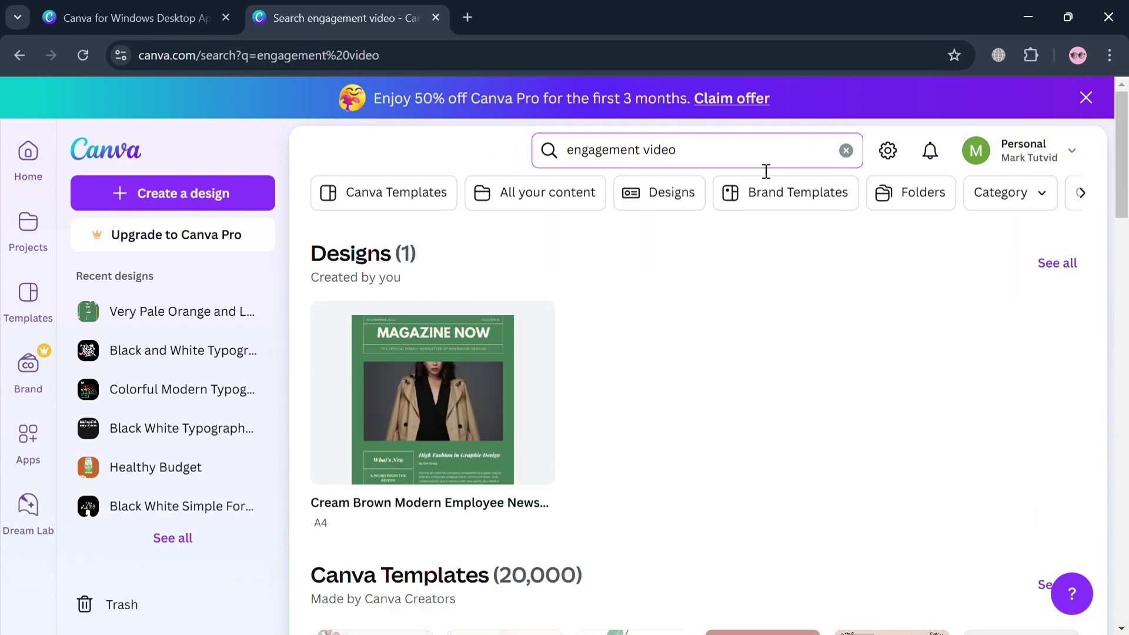
scroll(756, 436, down, 6)
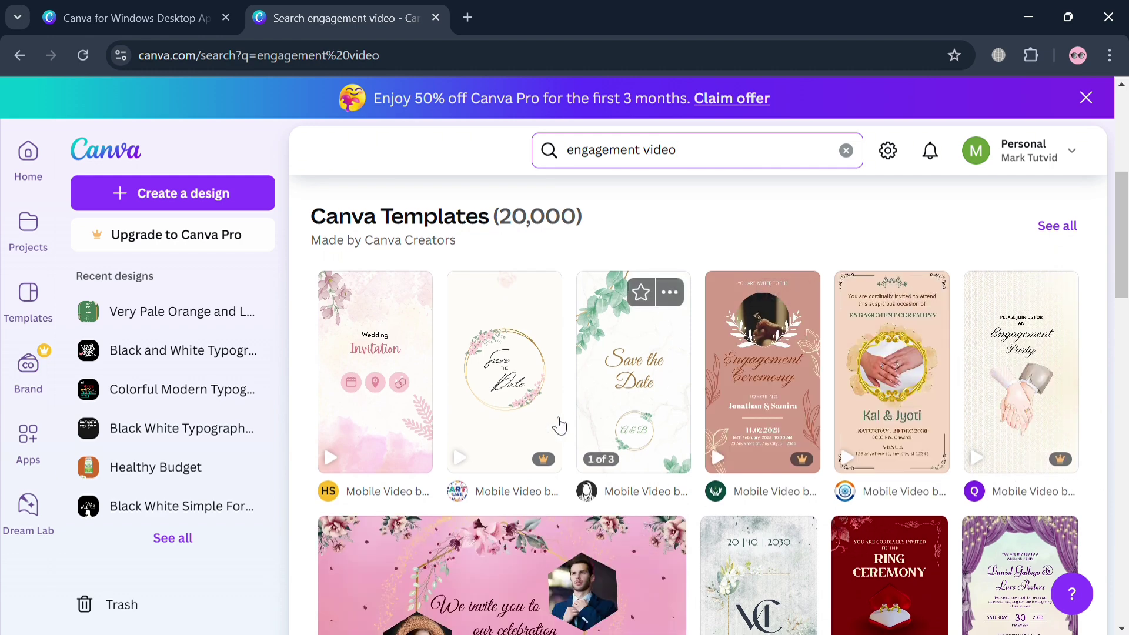
scroll(693, 574, down, 2)
scroll(692, 574, up, 1)
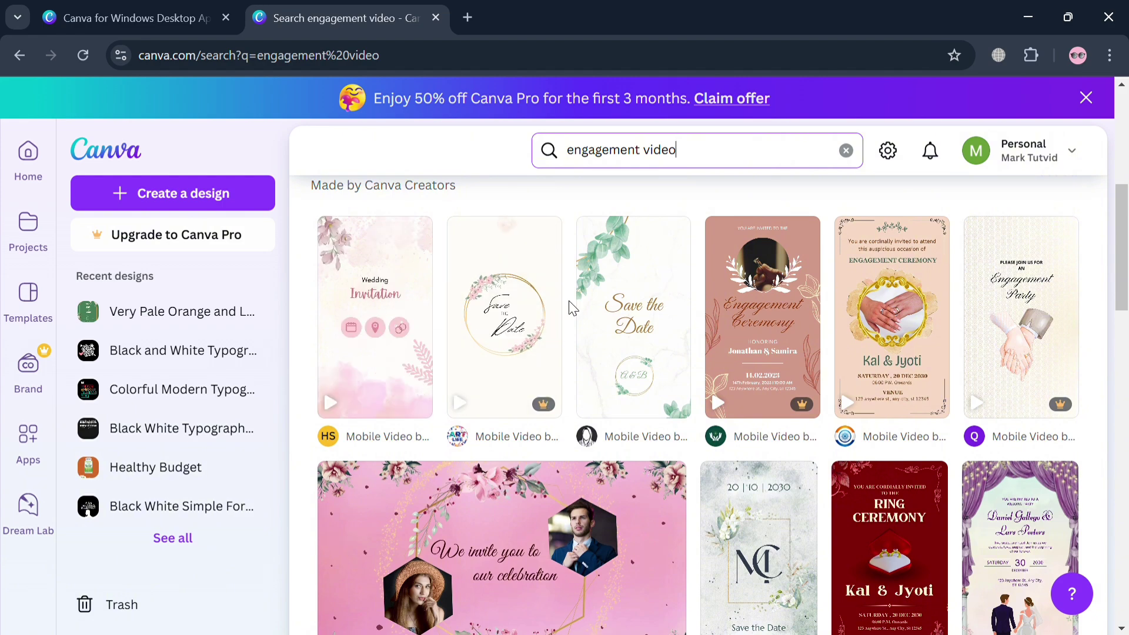
scroll(717, 334, up, 2)
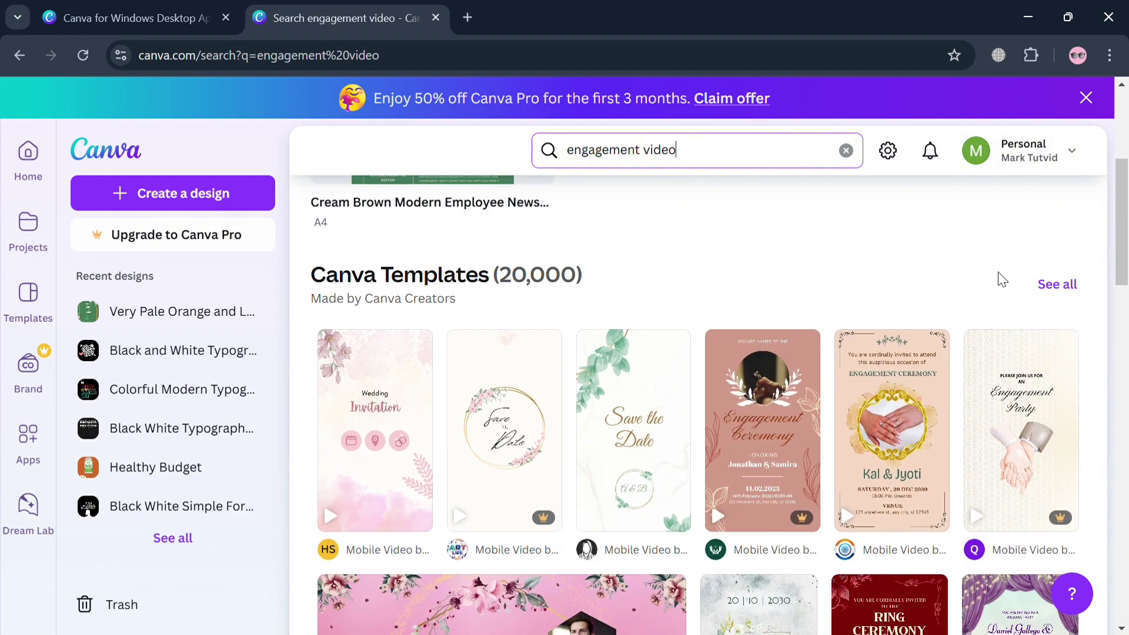
click(1057, 285)
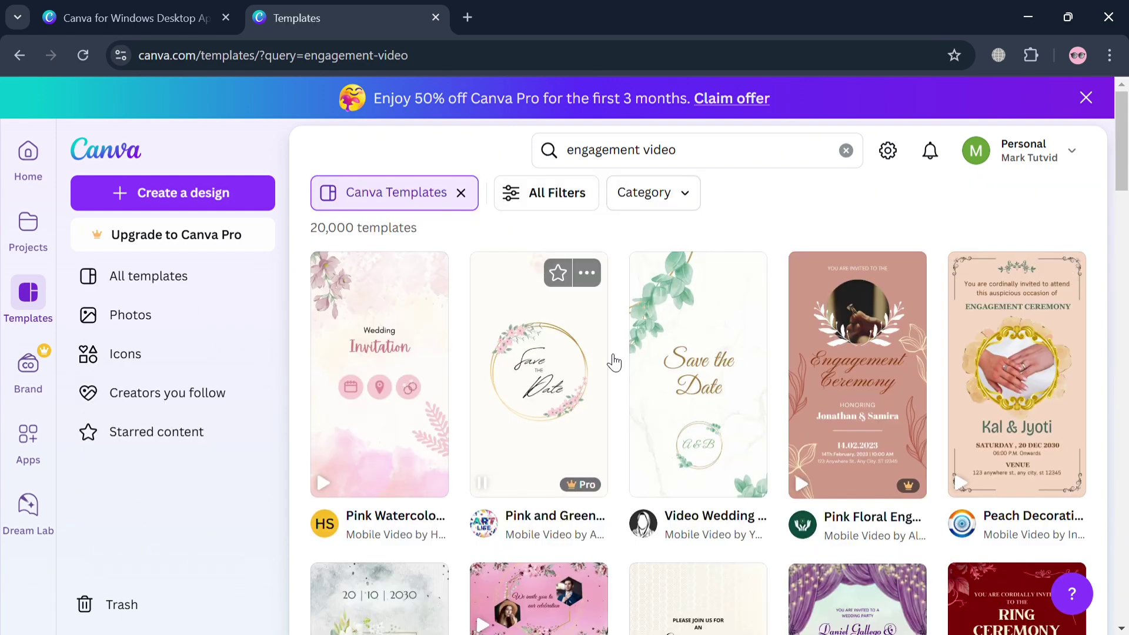
scroll(614, 362, down, 4)
scroll(614, 361, up, 4)
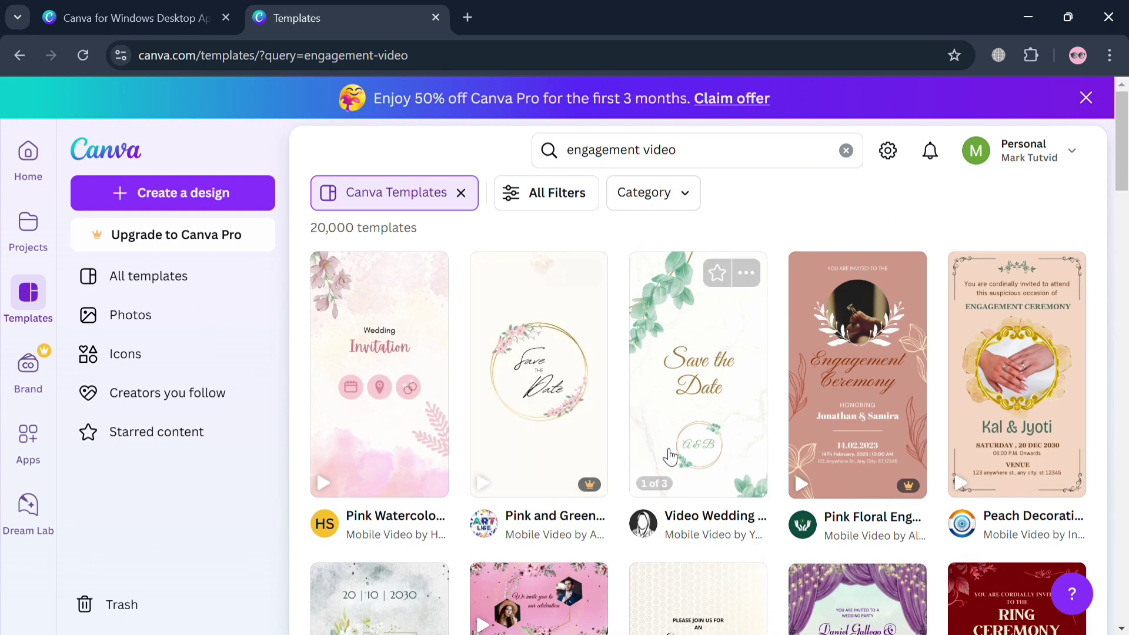
click(573, 187)
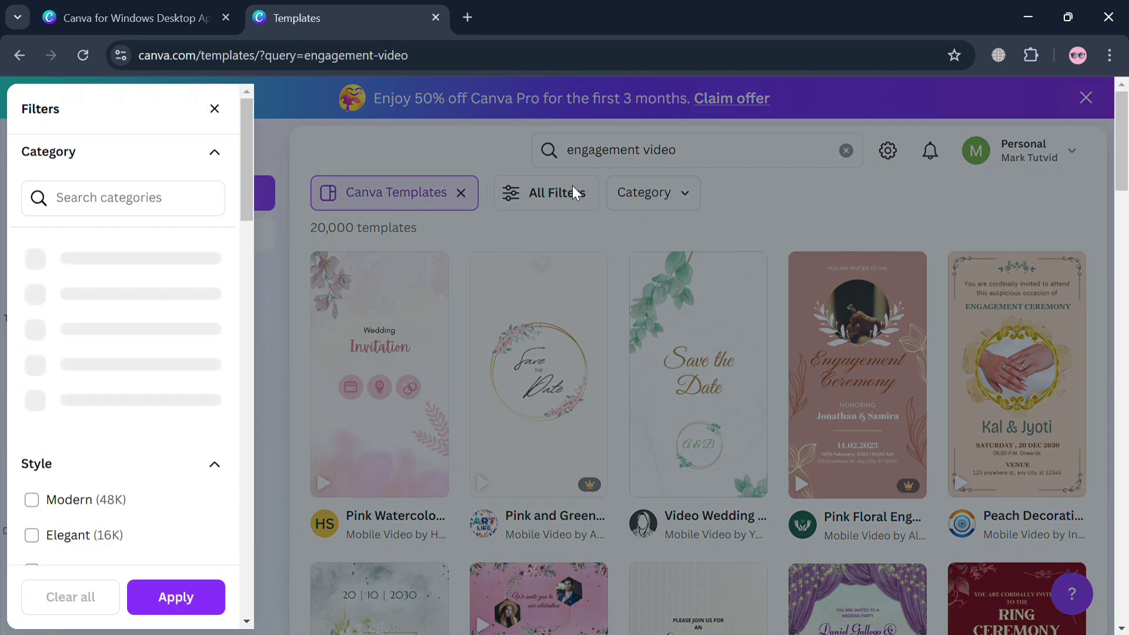
scroll(77, 429, down, 20)
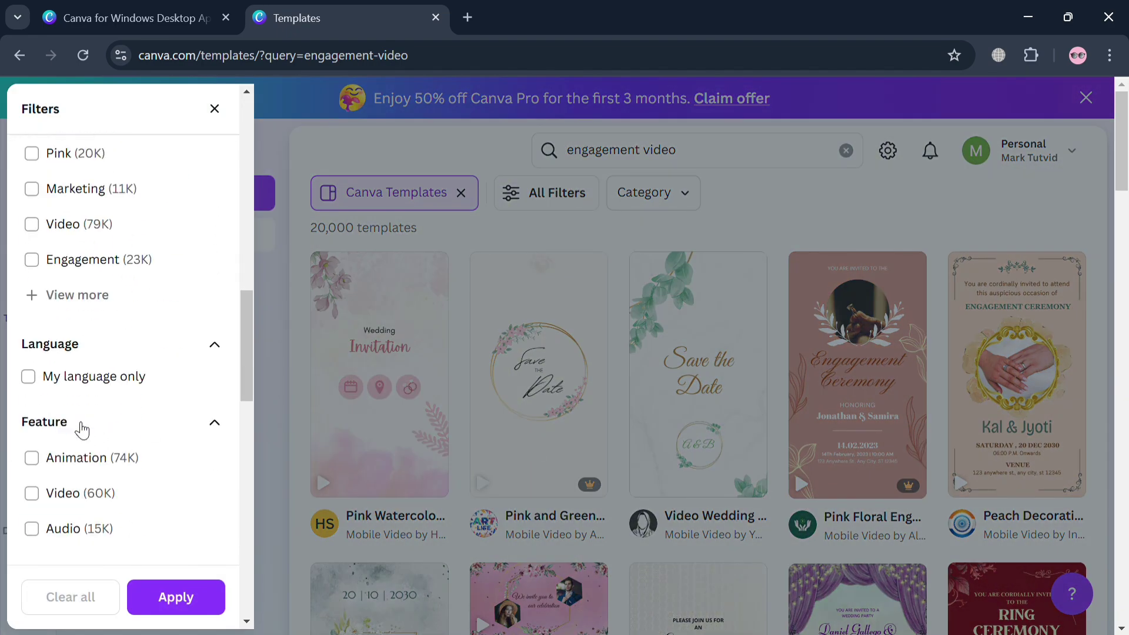
scroll(81, 430, down, 5)
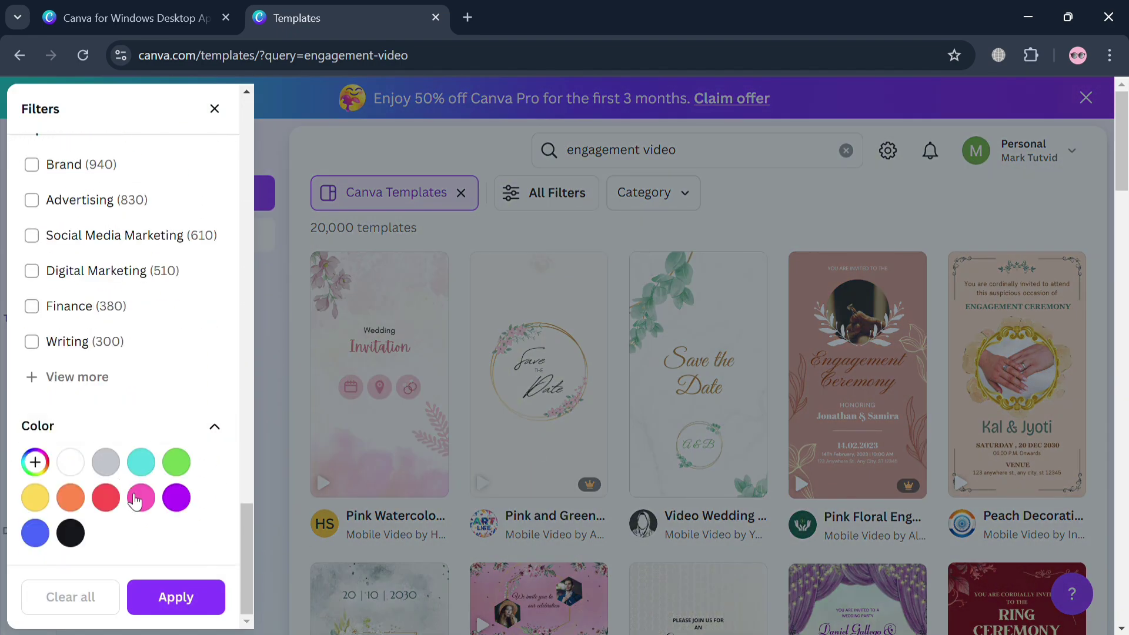
scroll(123, 340, up, 13)
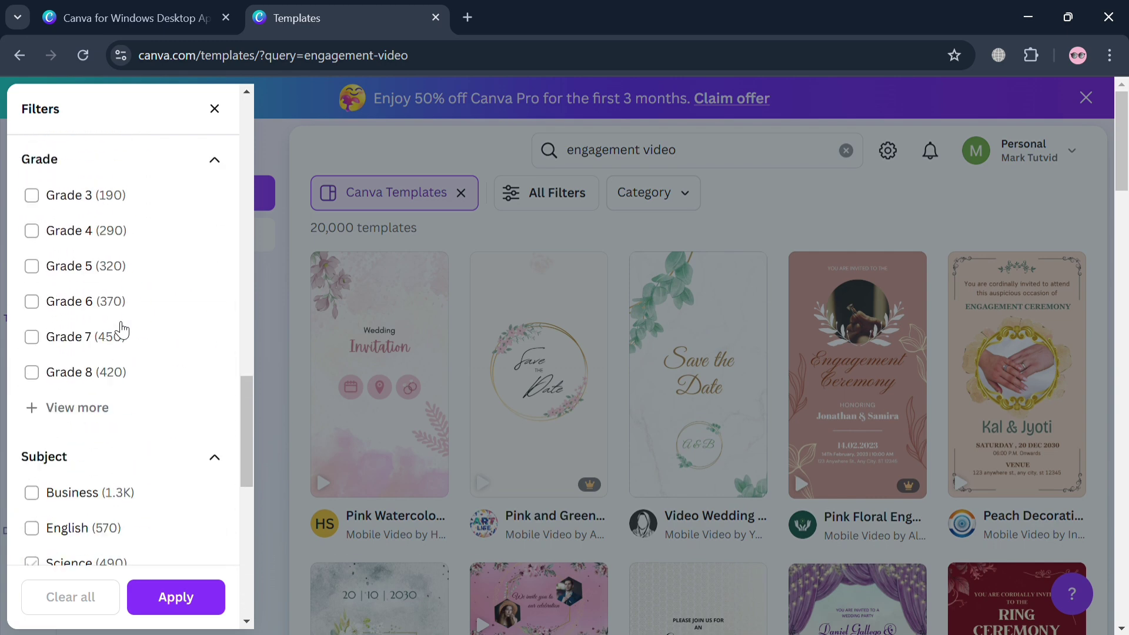
scroll(123, 330, up, 11)
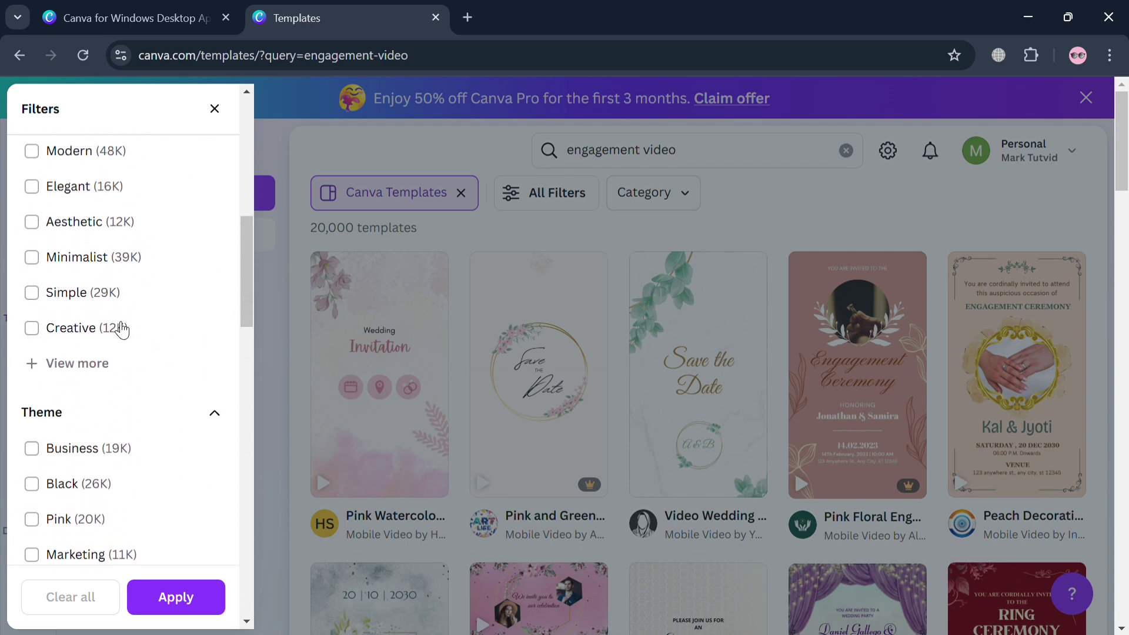
scroll(122, 330, down, 8)
scroll(122, 331, up, 15)
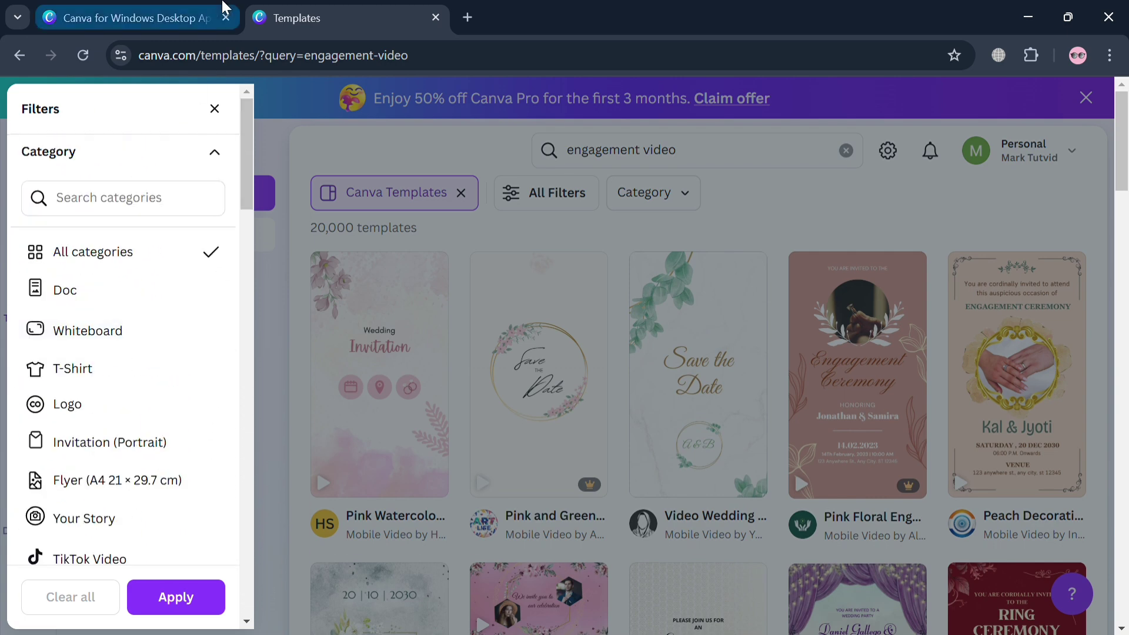
click(216, 111)
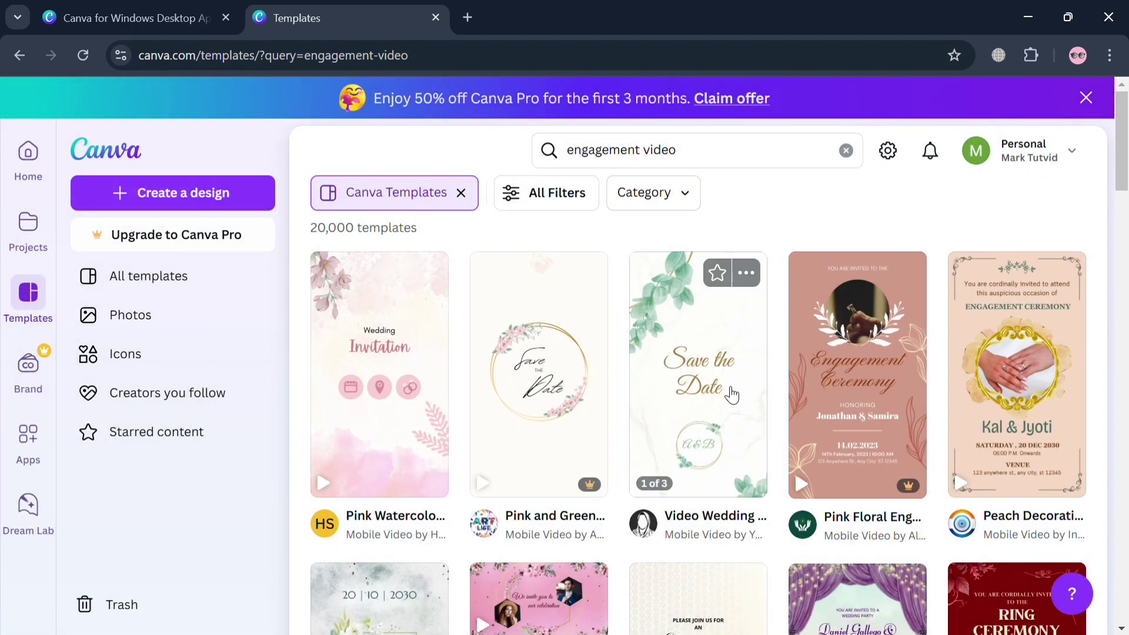
scroll(746, 407, down, 6)
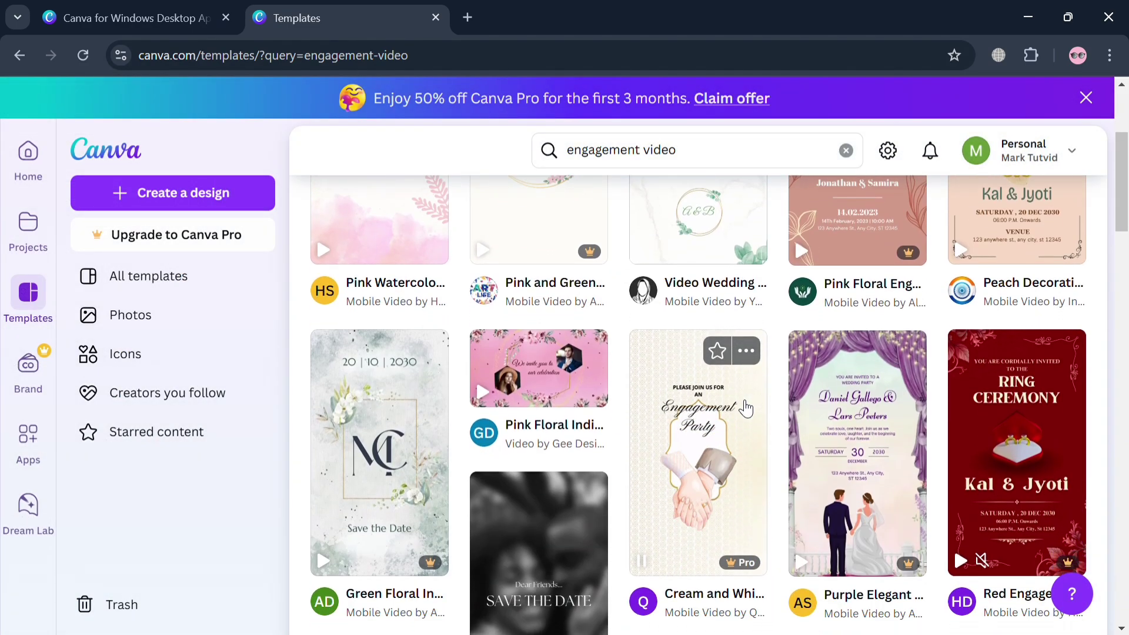
scroll(742, 407, up, 6)
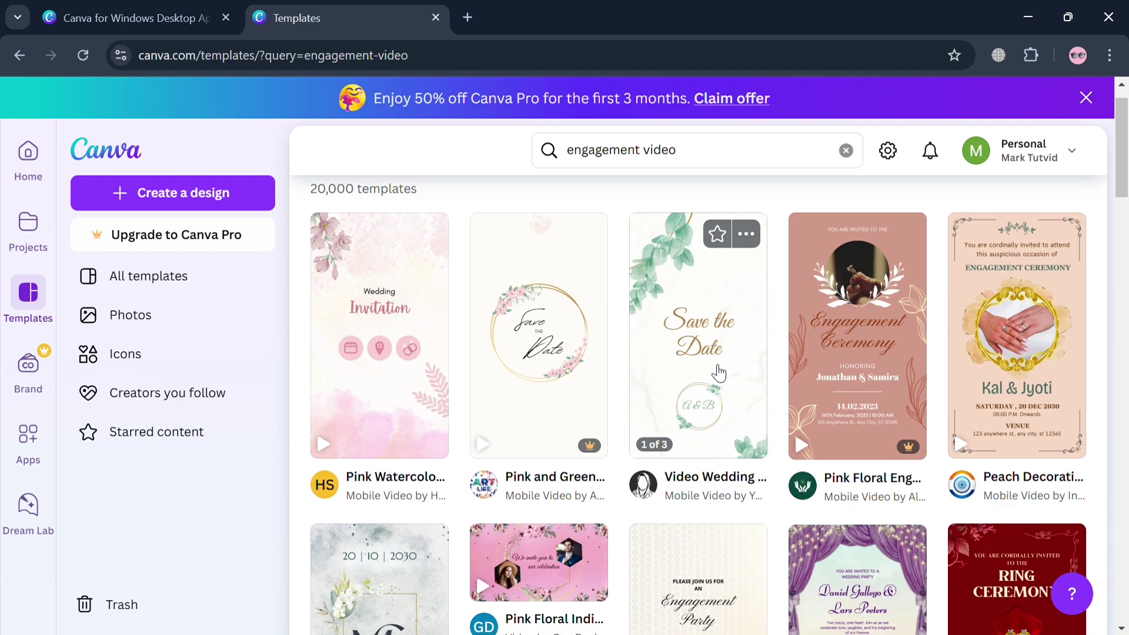
mouse_move(1028, 370)
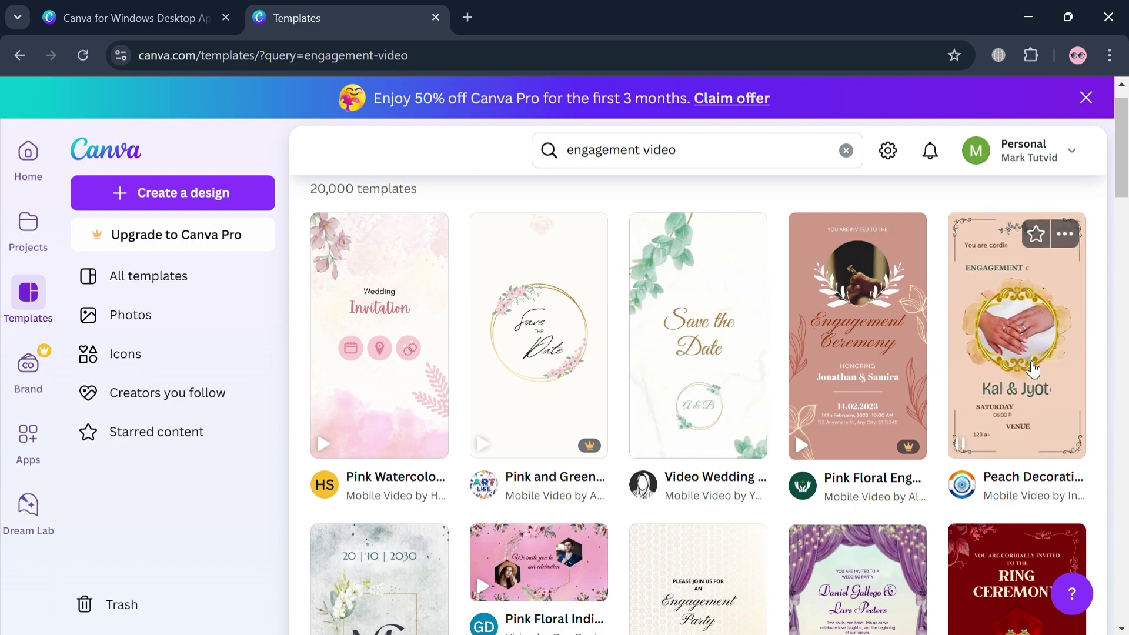
Step: Customise the Peach Decorative Indian Wedding Engagement Invitation Mobile Video template into a new design
click(1028, 369)
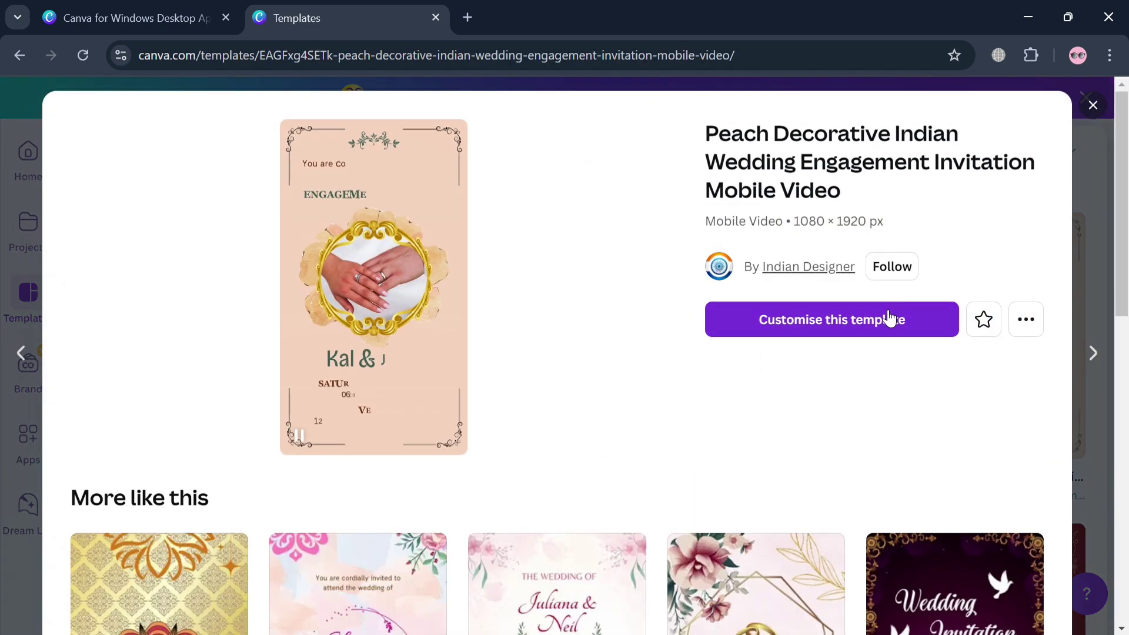
click(883, 318)
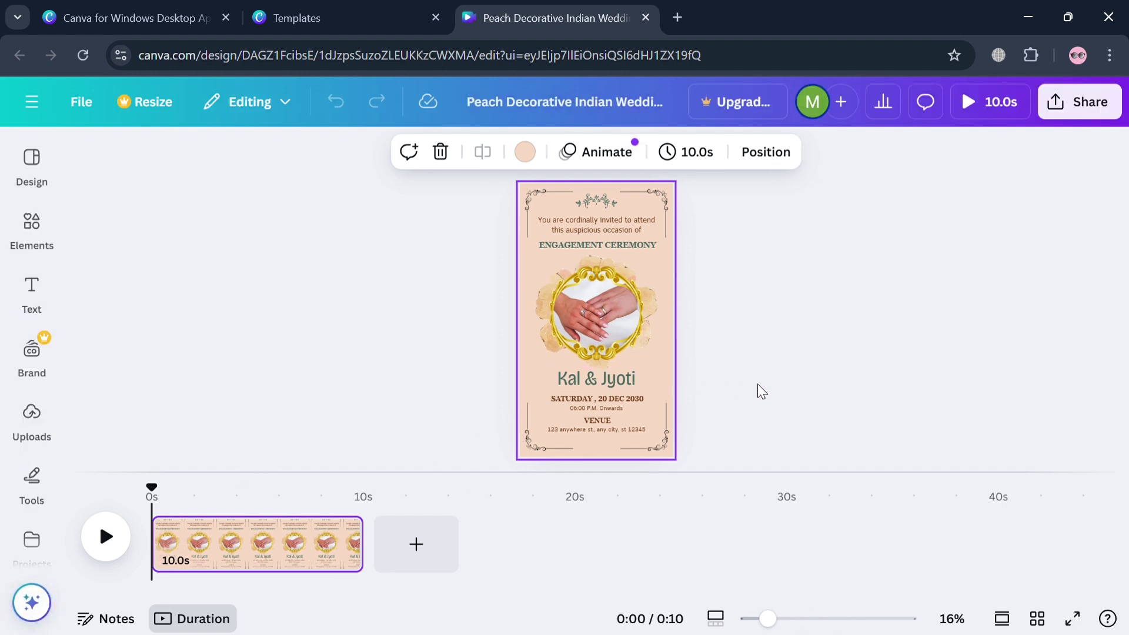
Step: Zoom the canvas to 47% and bring the couple's names and date into view
scroll(762, 391, up, 2)
scroll(762, 391, up, 1)
click(815, 618)
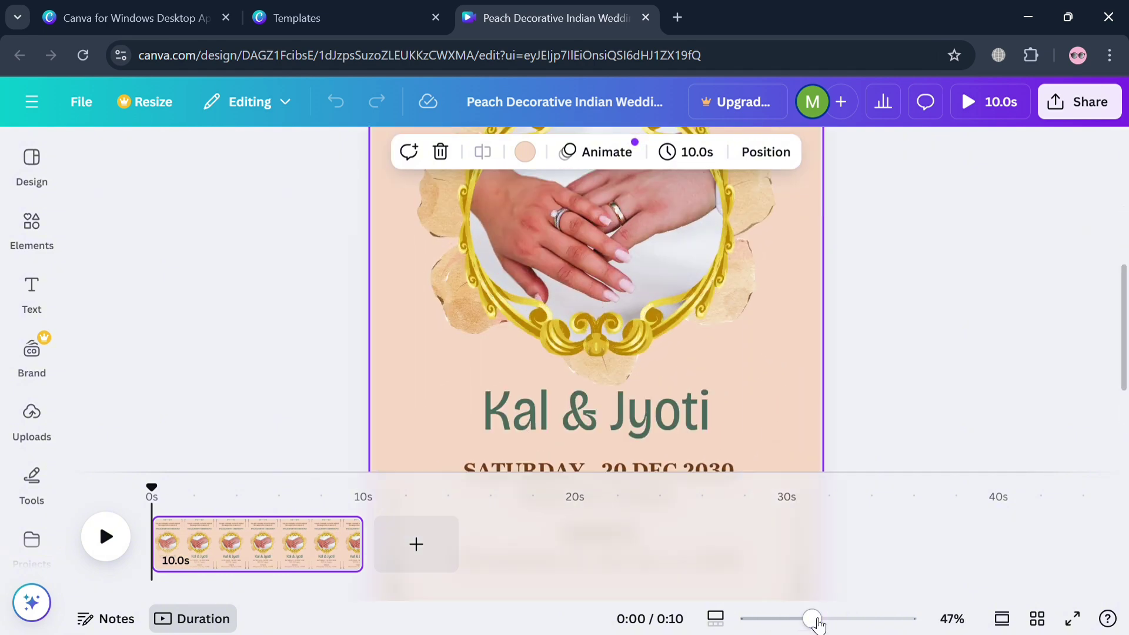
scroll(855, 377, up, 1)
scroll(855, 378, down, 1)
scroll(854, 378, down, 5)
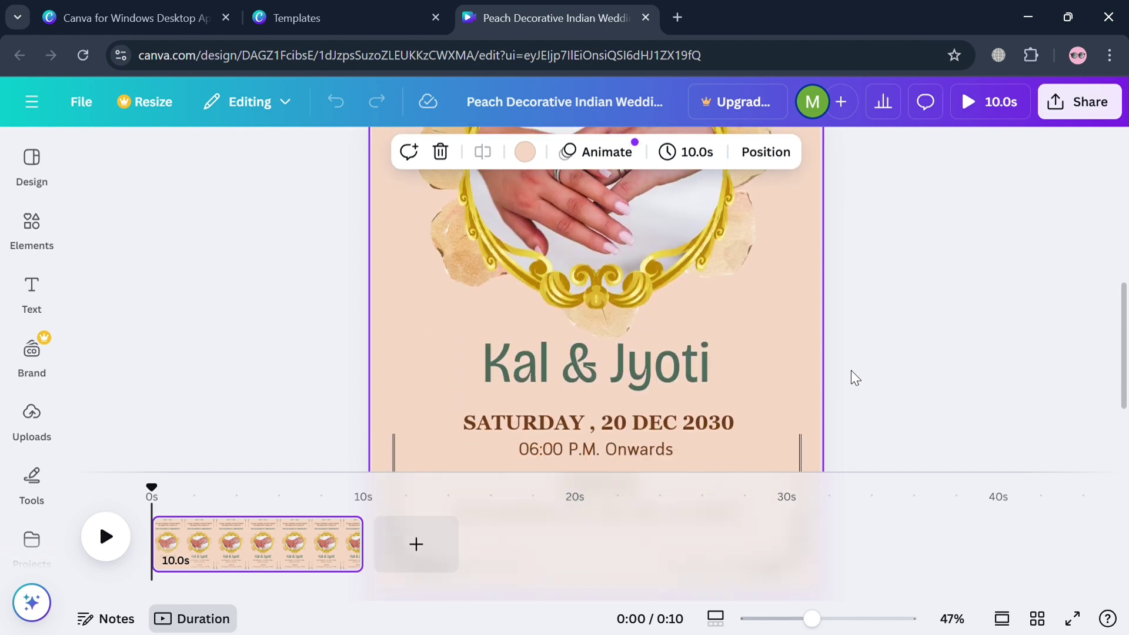
Step: Replace 'Kal' with 'John' in the names heading
double_click(687, 372)
key(shift+Home)
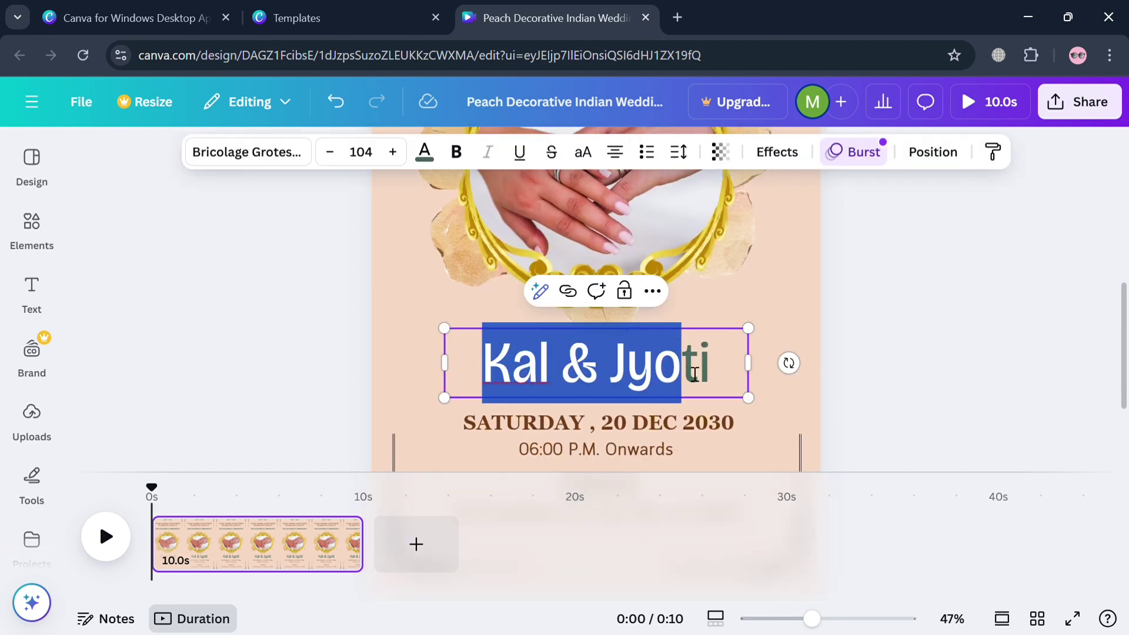
click(728, 379)
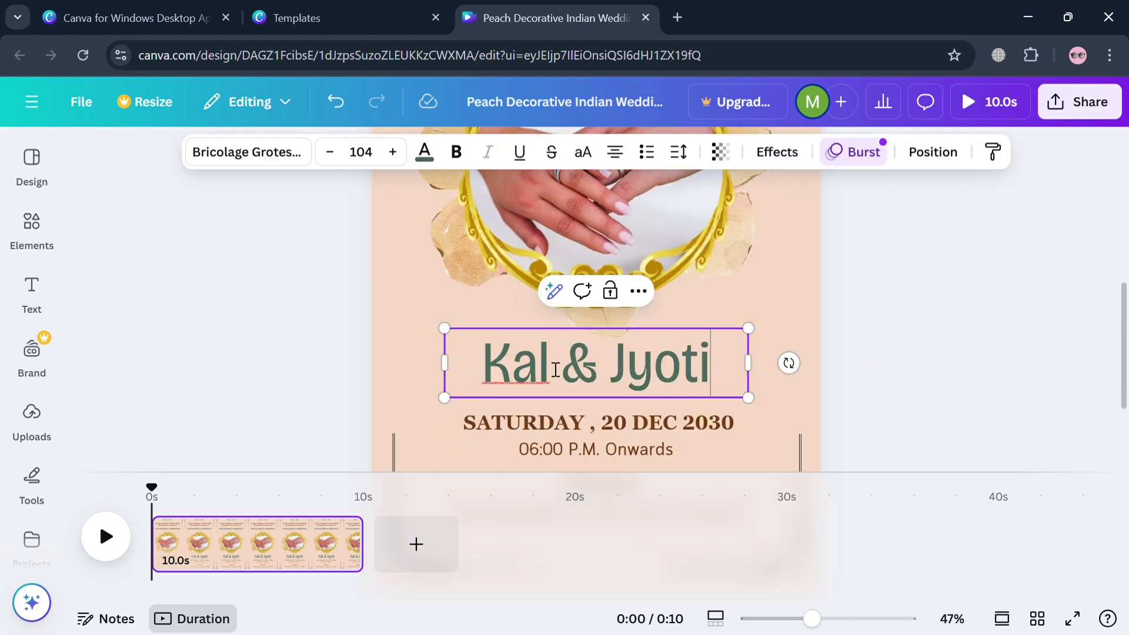
key(BackSpace)
key(BackSpace)
key(BackSpace)
text(John)
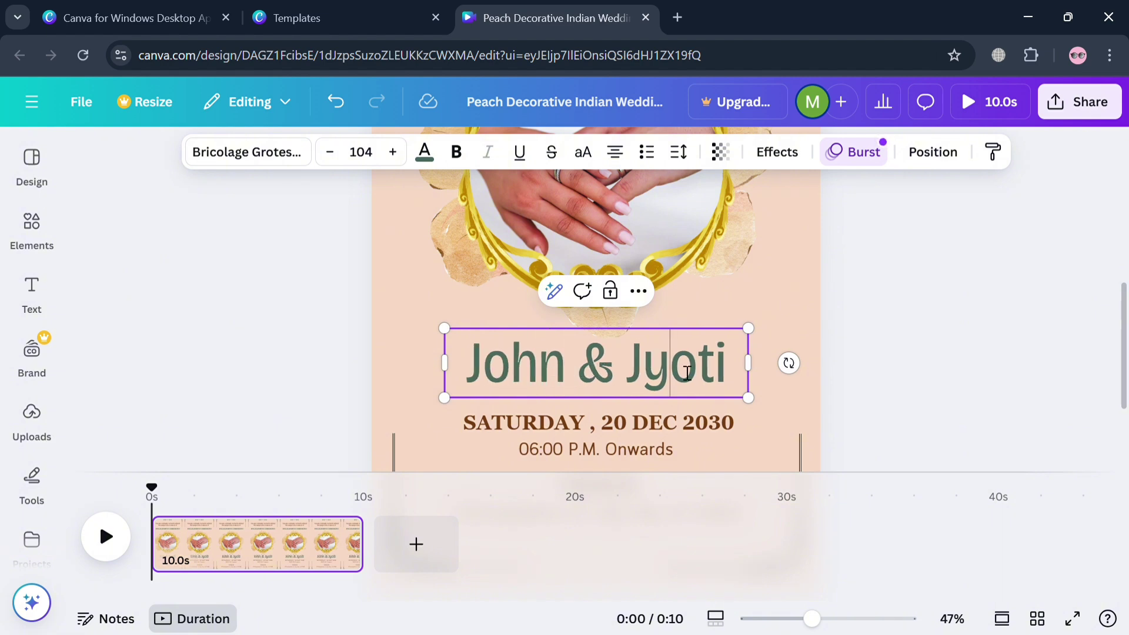
Step: Replace 'Jyoti' with 'Annie' in the names heading
key(ctrl+a)
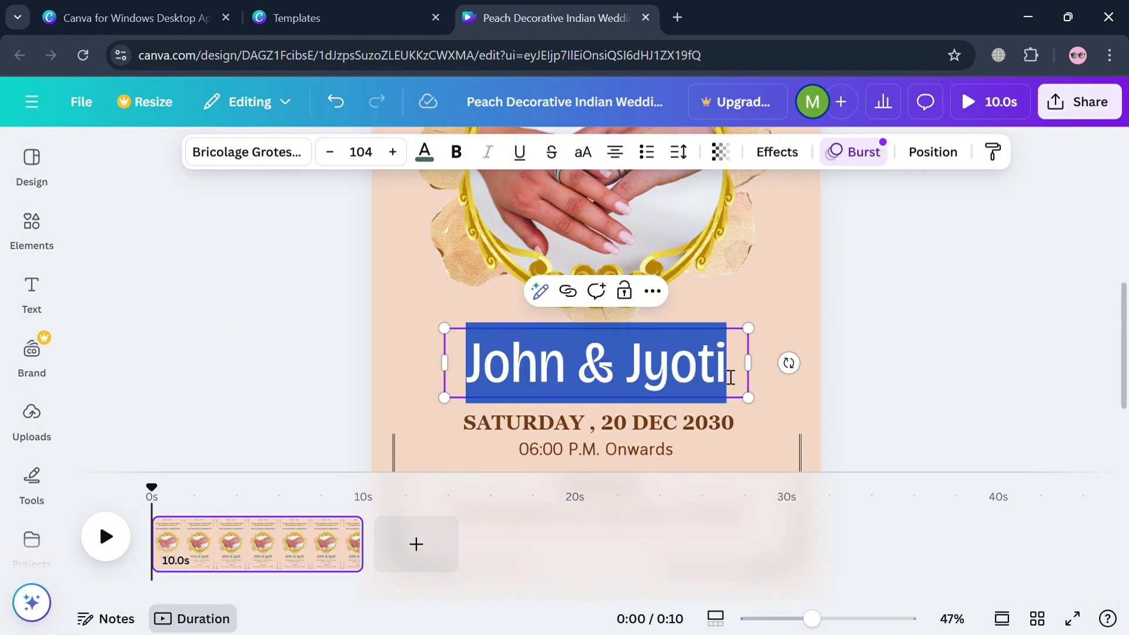
click(731, 377)
key(BackSpace)
key(BackSpace)
key(BackSpace)
key(BackSpace)
key(BackSpace)
text(Annie)
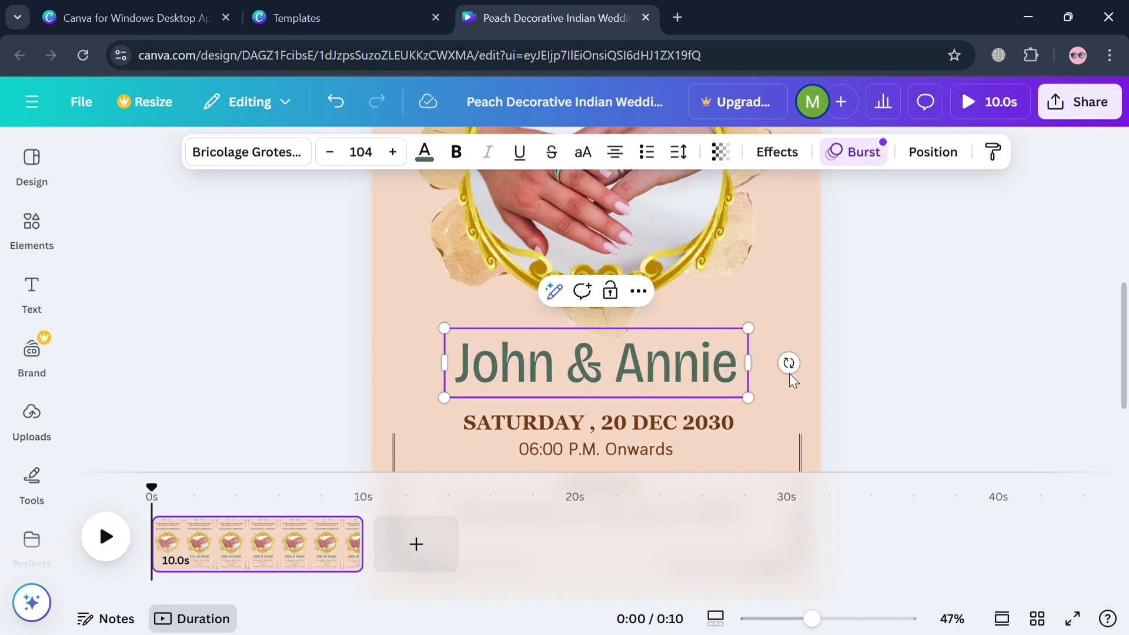
click(858, 374)
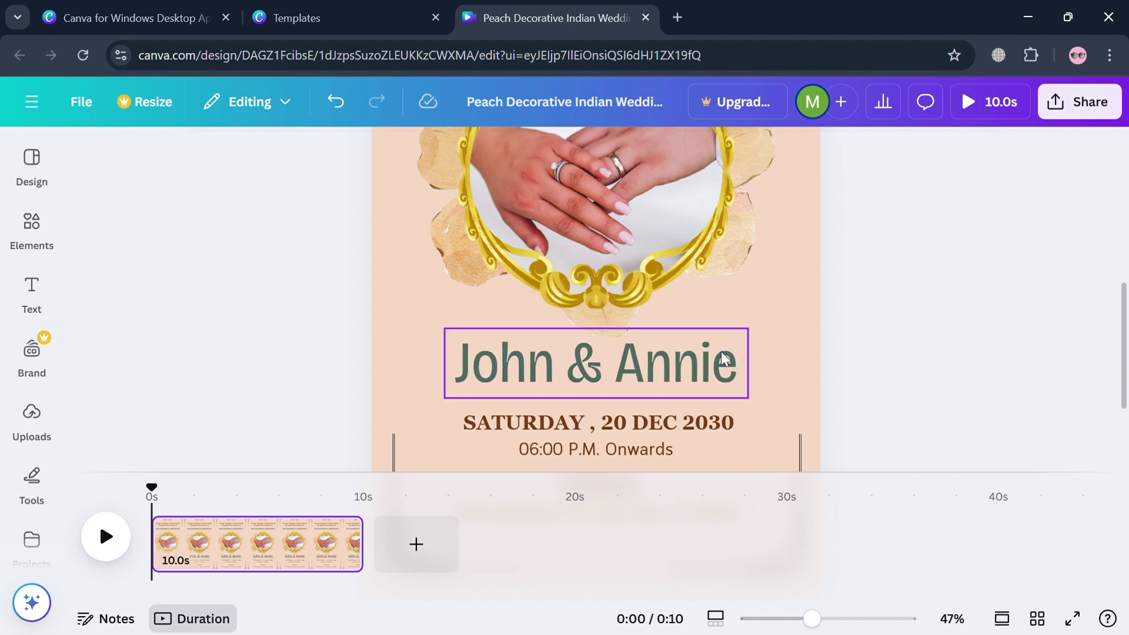
Step: Select all of the invitation text above the names
scroll(686, 341, up, 3)
scroll(663, 305, up, 5)
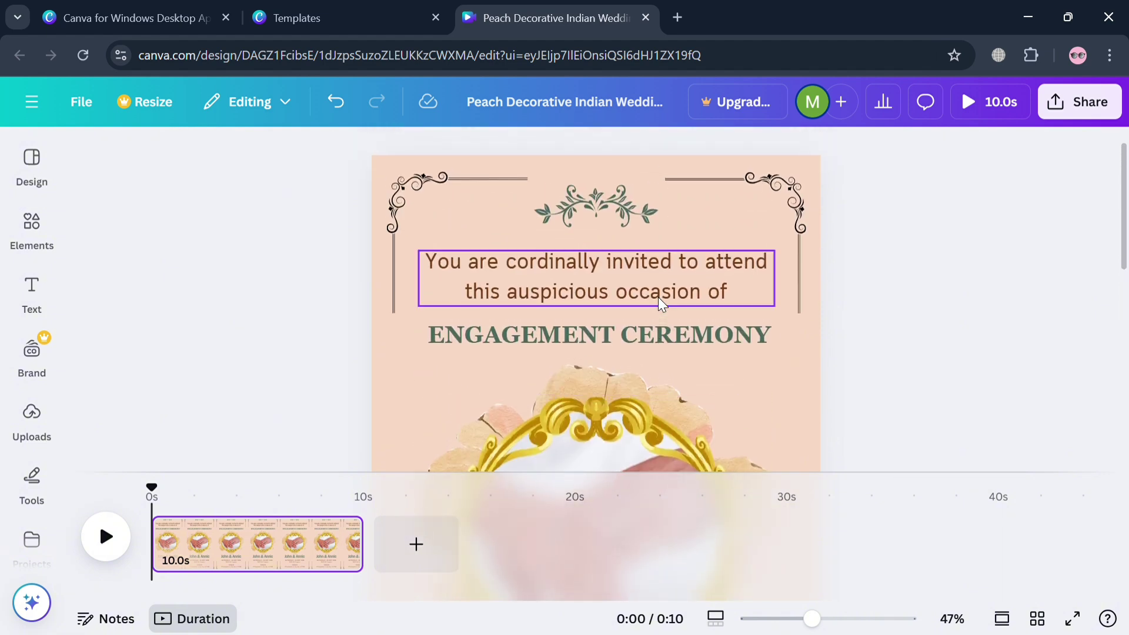
click(654, 287)
click(662, 289)
key(ctrl+shift+Home)
click(754, 297)
key(ctrl+shift+Home)
Step: Select all the text in the John & Annie heading
scroll(754, 297, down, 5)
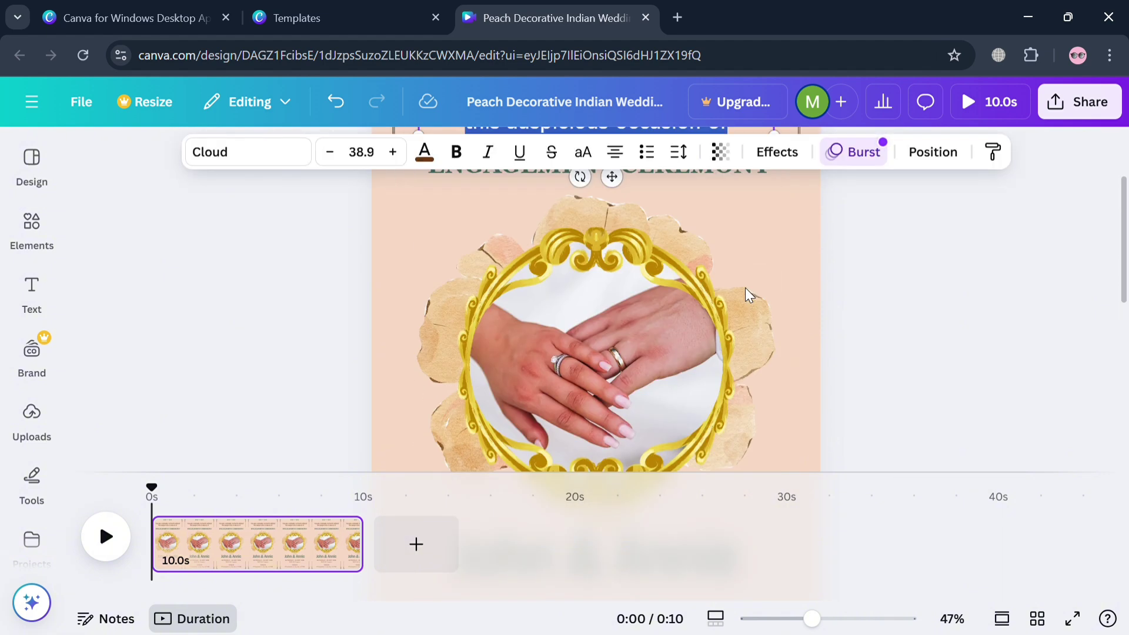
click(701, 389)
double_click(704, 390)
key(ctrl+a)
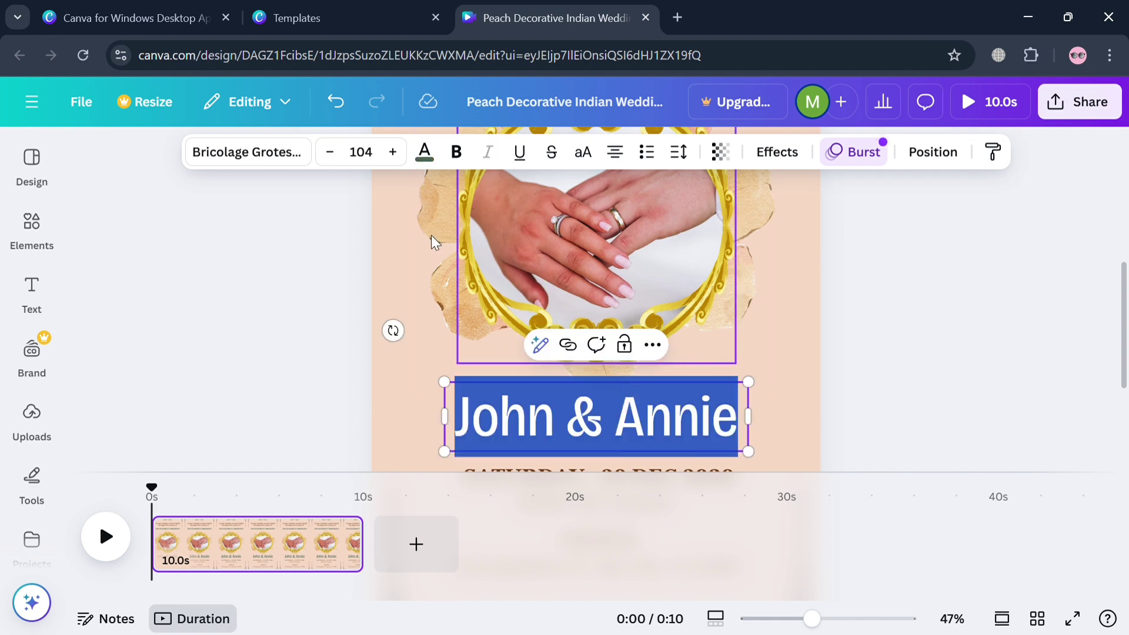
Step: Apply the Georgia Pro font to John & Annie and widen its box to one line
click(226, 154)
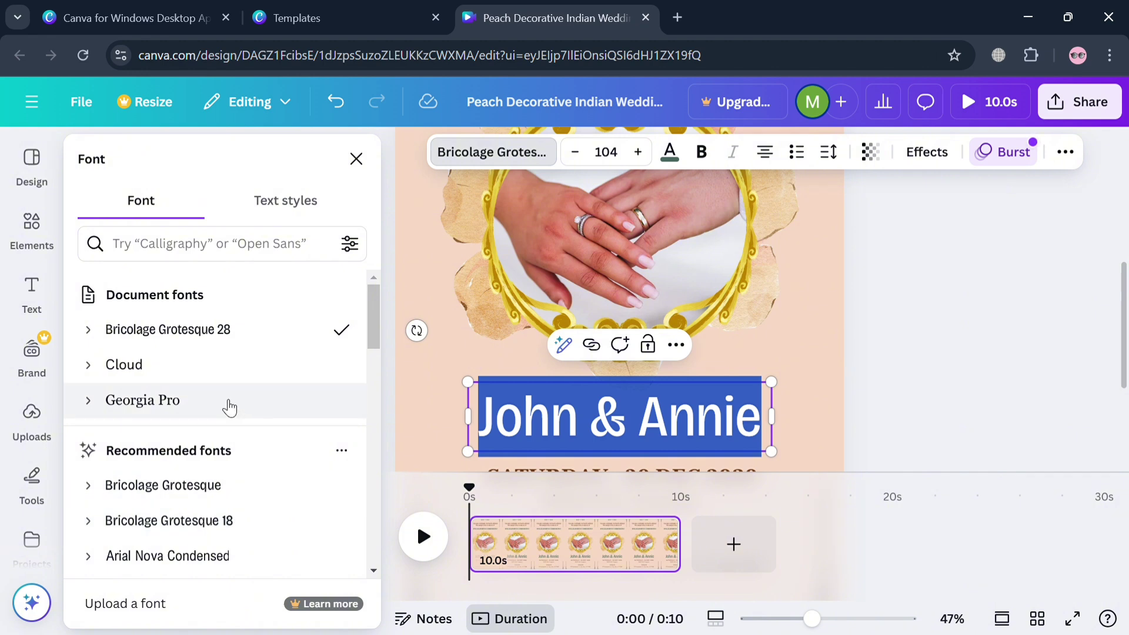
click(228, 405)
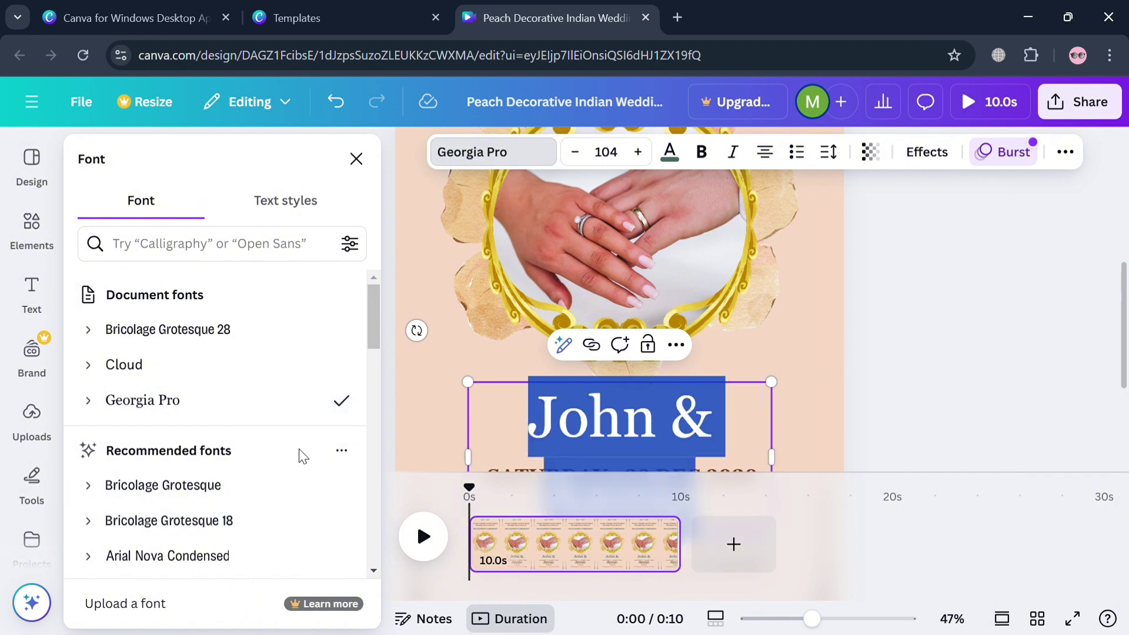
scroll(318, 464, down, 2)
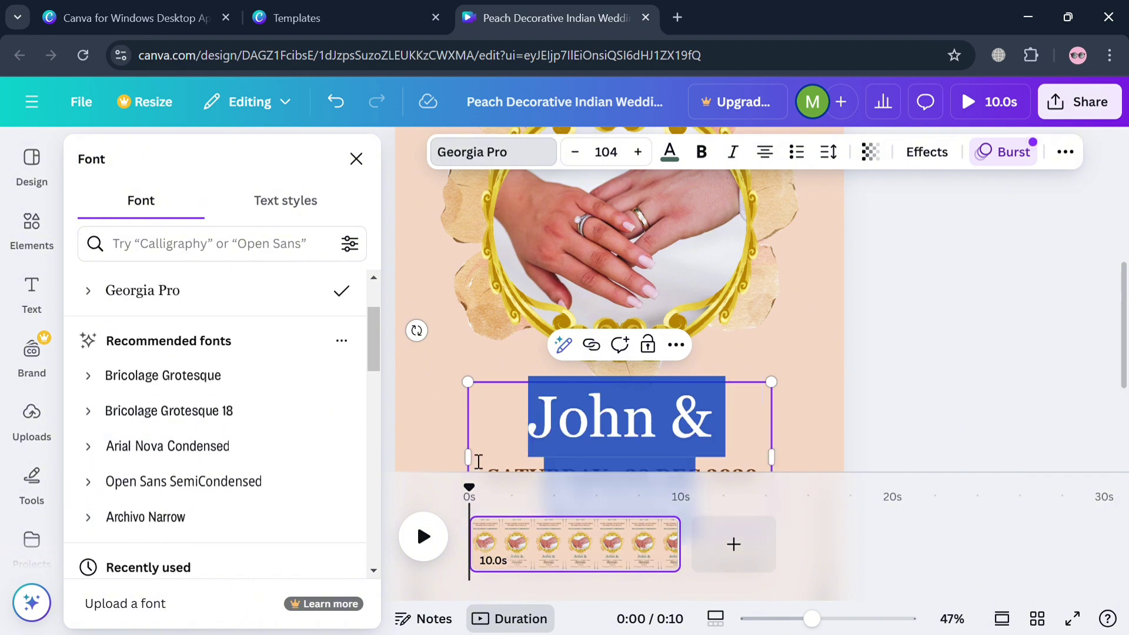
drag(475, 461, 416, 453)
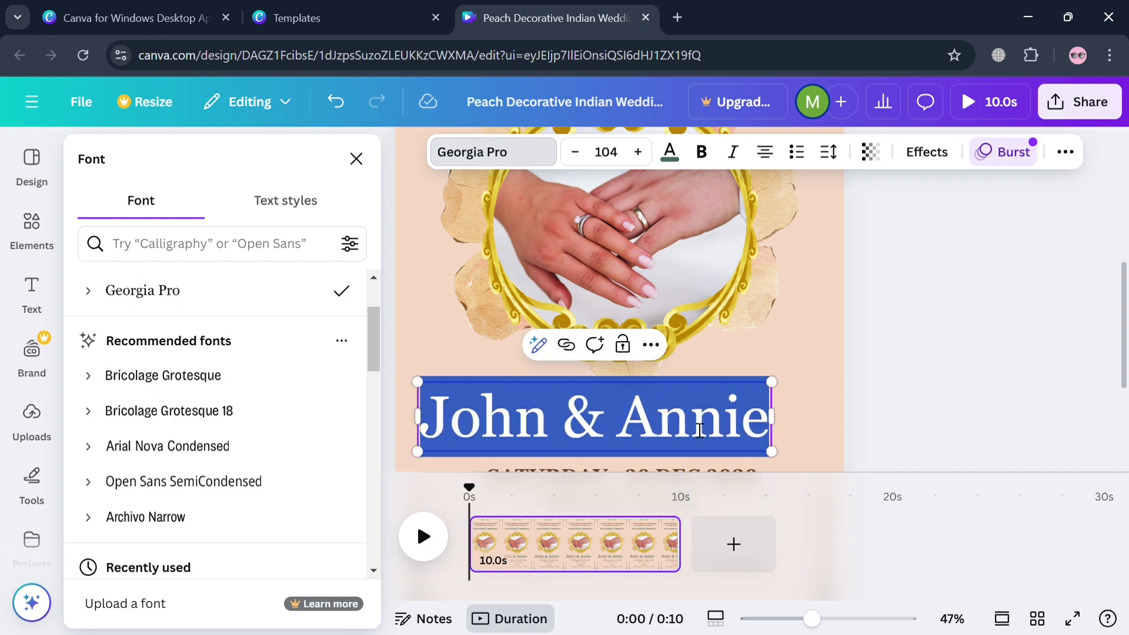
Step: Nudge the John & Annie box slightly right to centre it below the ring frame
click(829, 423)
click(700, 429)
drag(700, 428, 752, 438)
click(772, 371)
scroll(781, 368, down, 3)
scroll(781, 368, up, 6)
scroll(781, 368, down, 3)
click(655, 425)
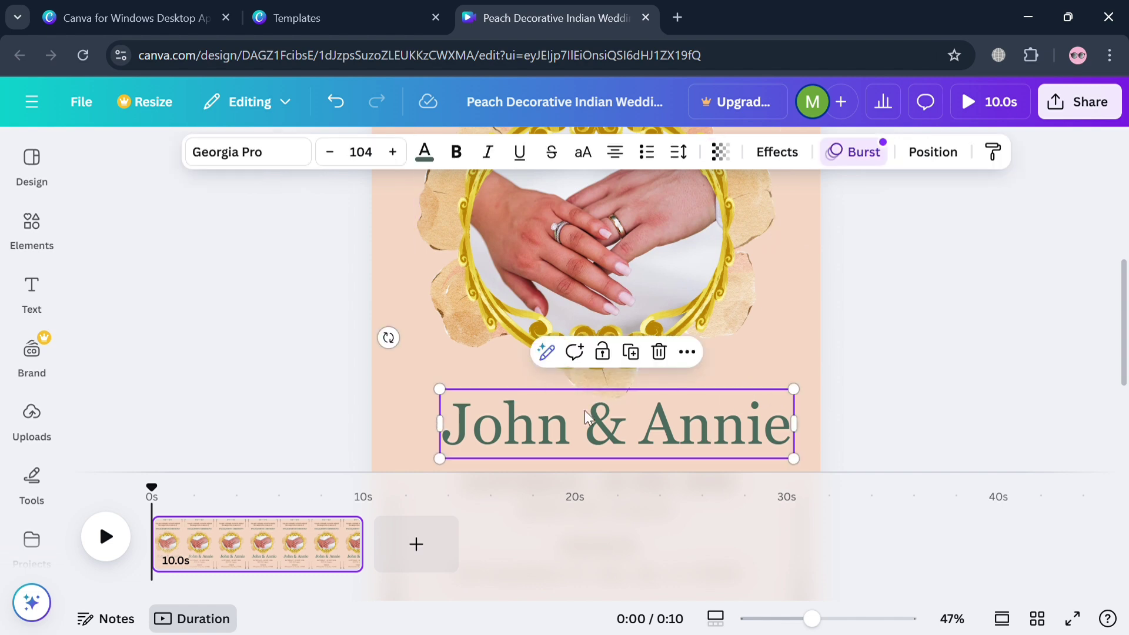
click(360, 152)
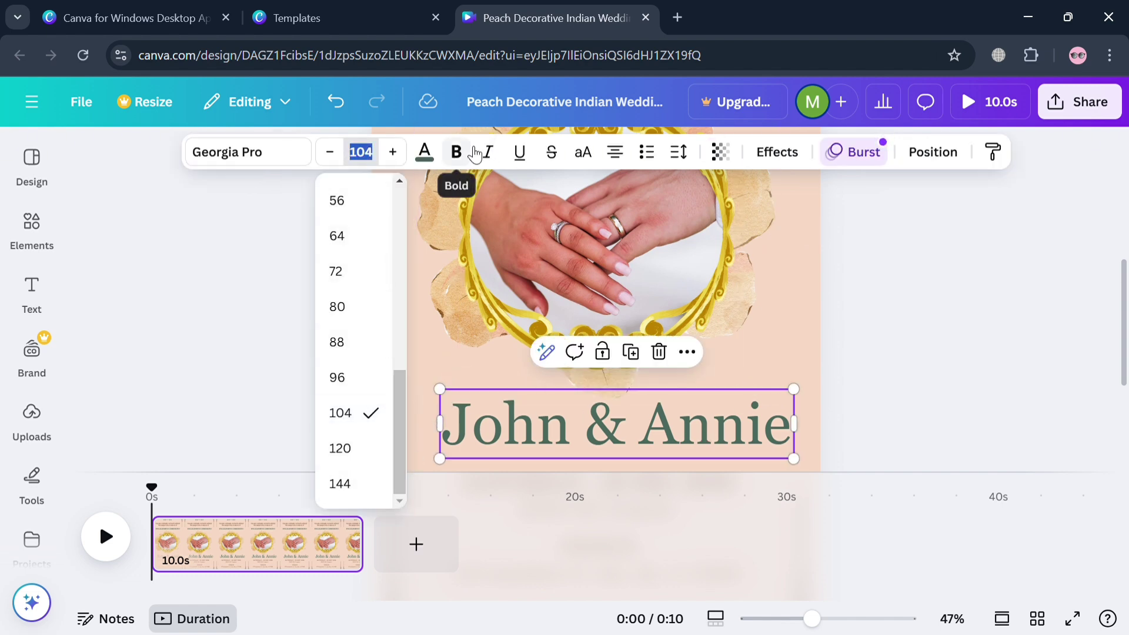
click(475, 153)
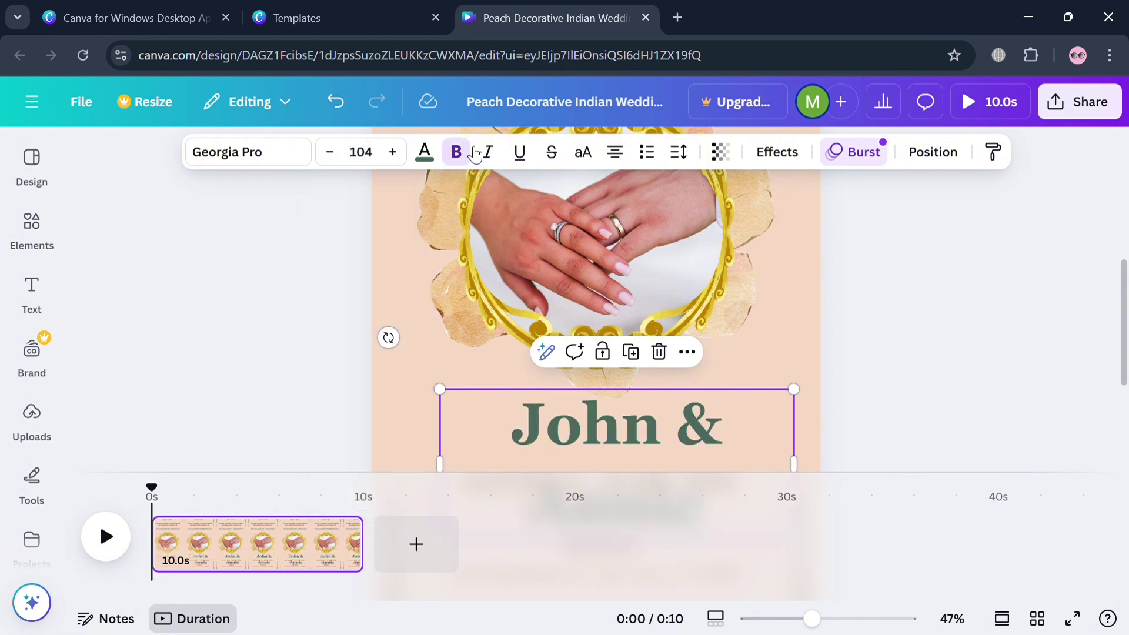
click(470, 152)
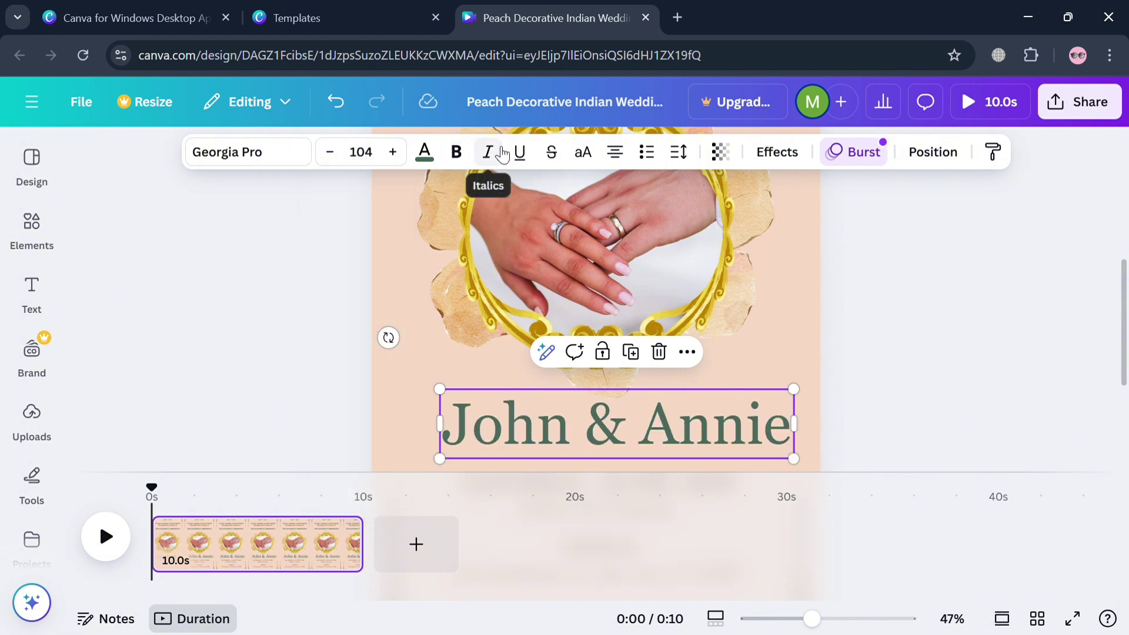
click(860, 255)
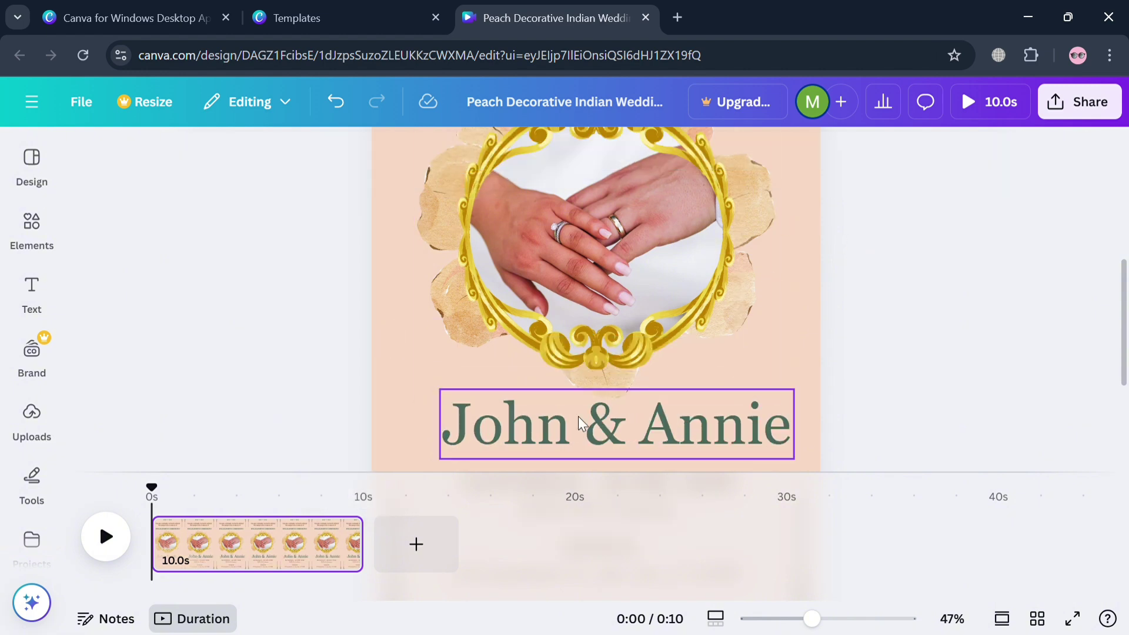
ctrl+scroll(575, 424, down, 2)
scroll(572, 424, down, 3)
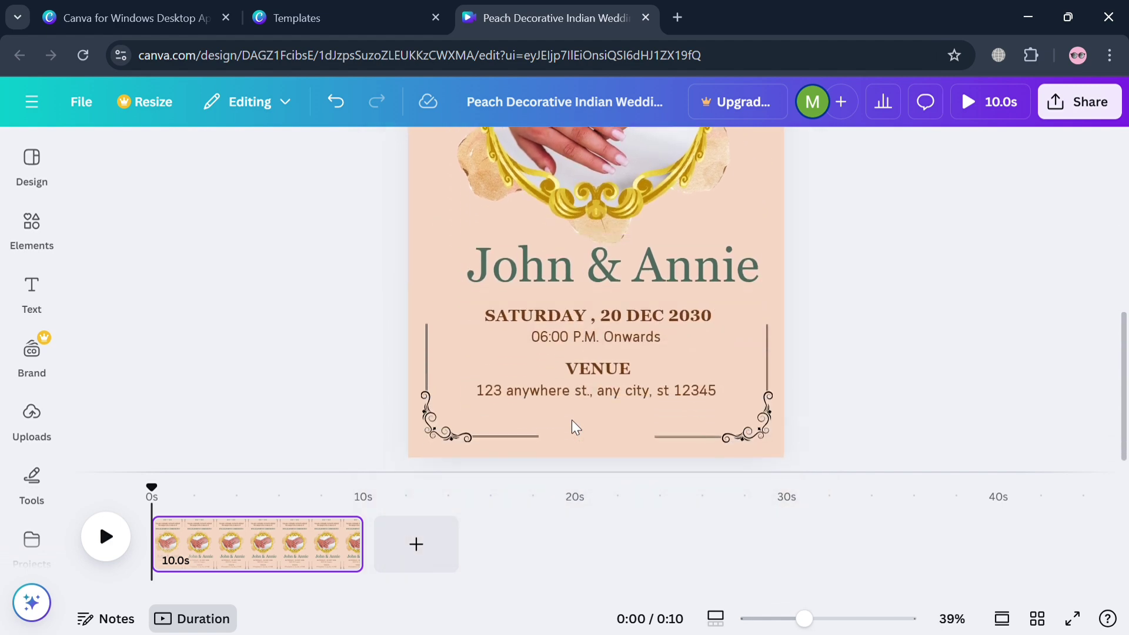
Step: Change the date from 20 DEC 2030 to 10 MAR 2025
click(641, 319)
drag(483, 316, 645, 327)
double_click(645, 327)
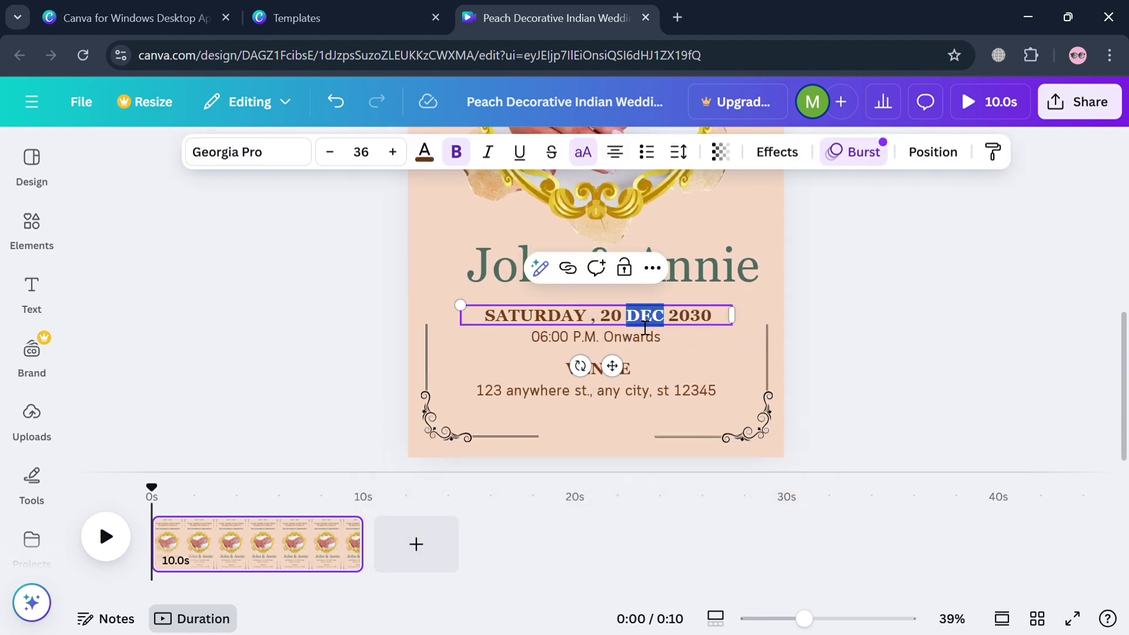
click(616, 324)
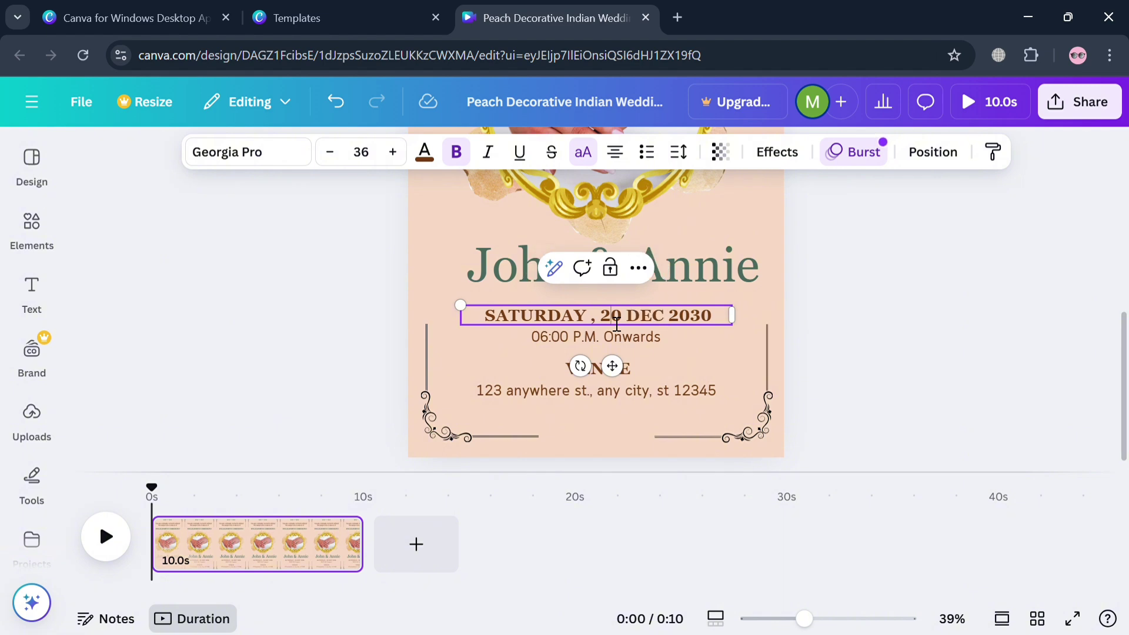
key(BackSpace)
text(1)
key(BackSpace)
key(BackSpace)
key(BackSpace)
text(MAR)
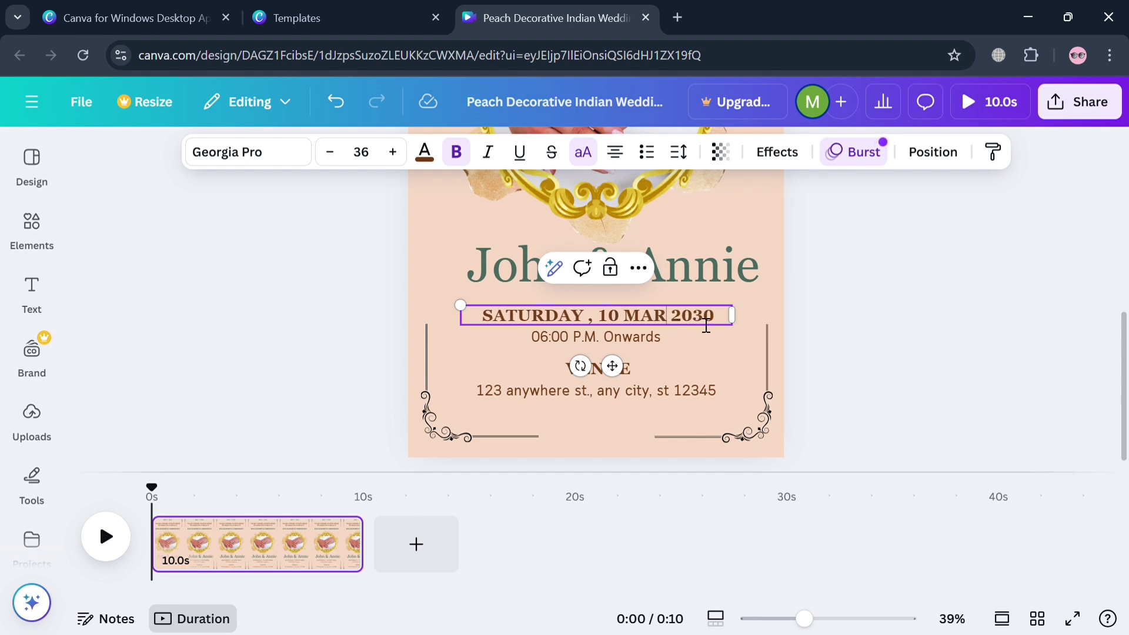
key(BackSpace)
text(2)
key(Delete)
text(5)
Step: Change the start time to 08:00 P.M. Onwards
click(597, 341)
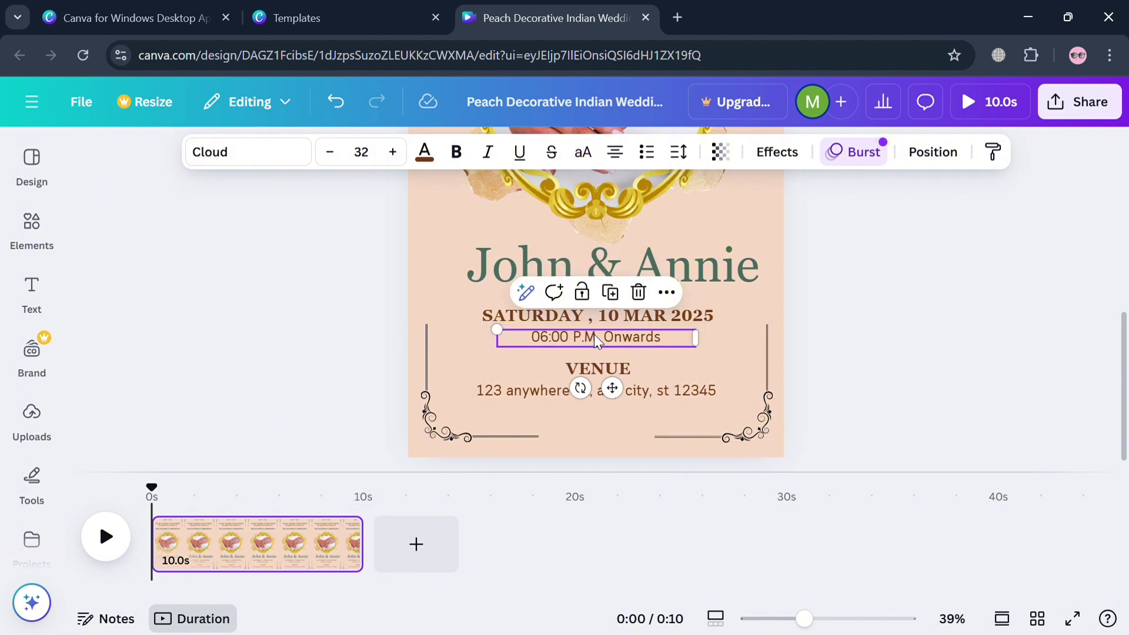
double_click(547, 341)
text(0)
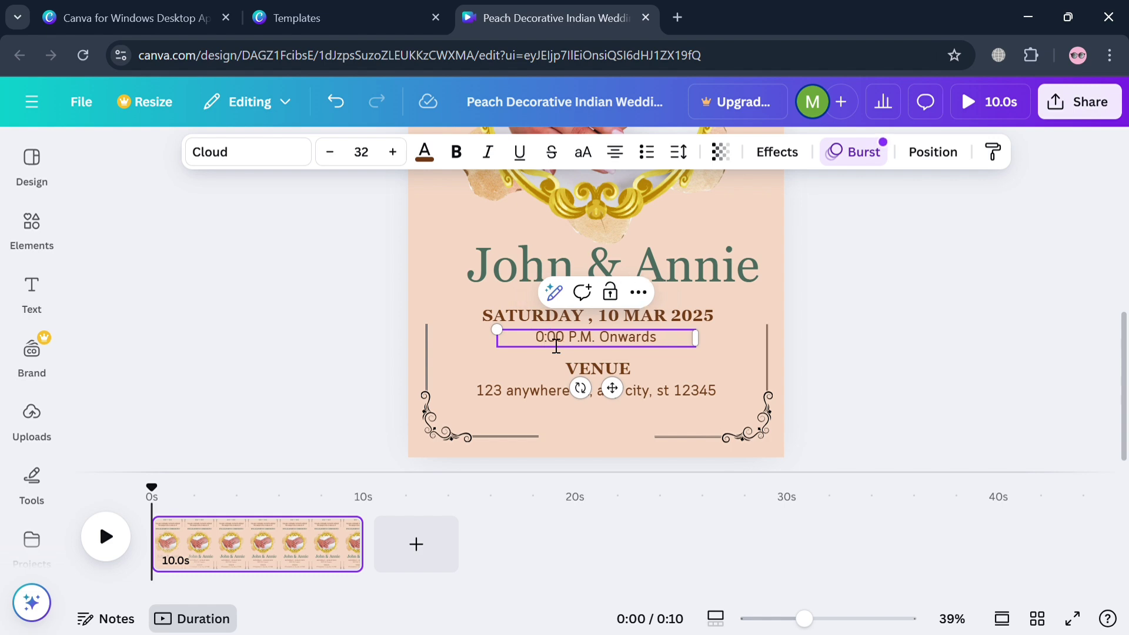
text(8)
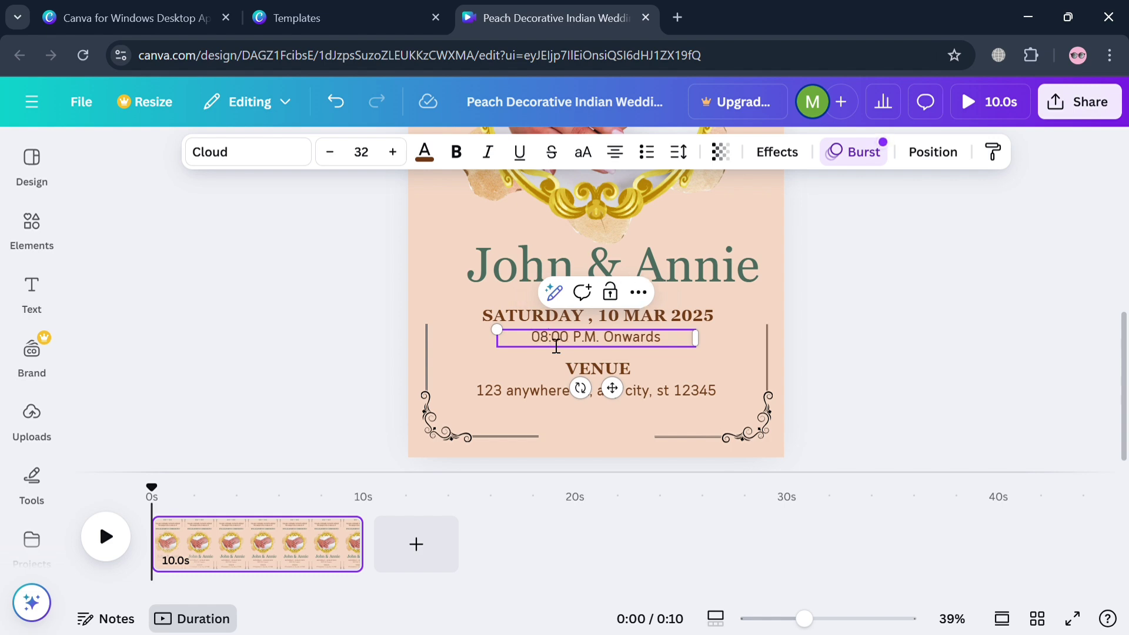
click(739, 403)
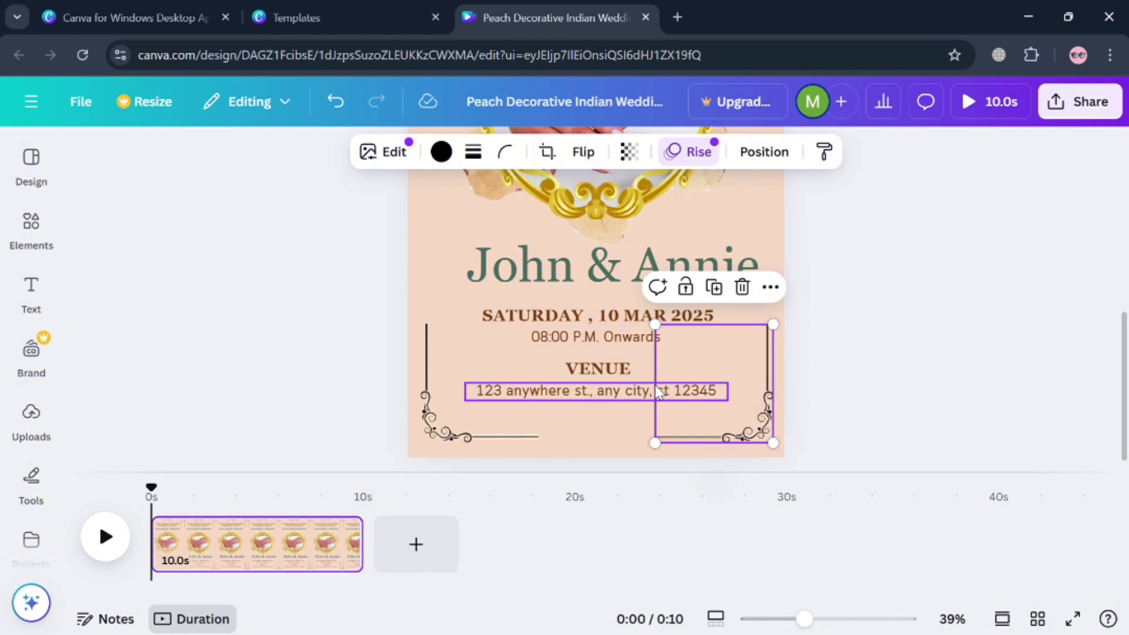
scroll(659, 393, up, 8)
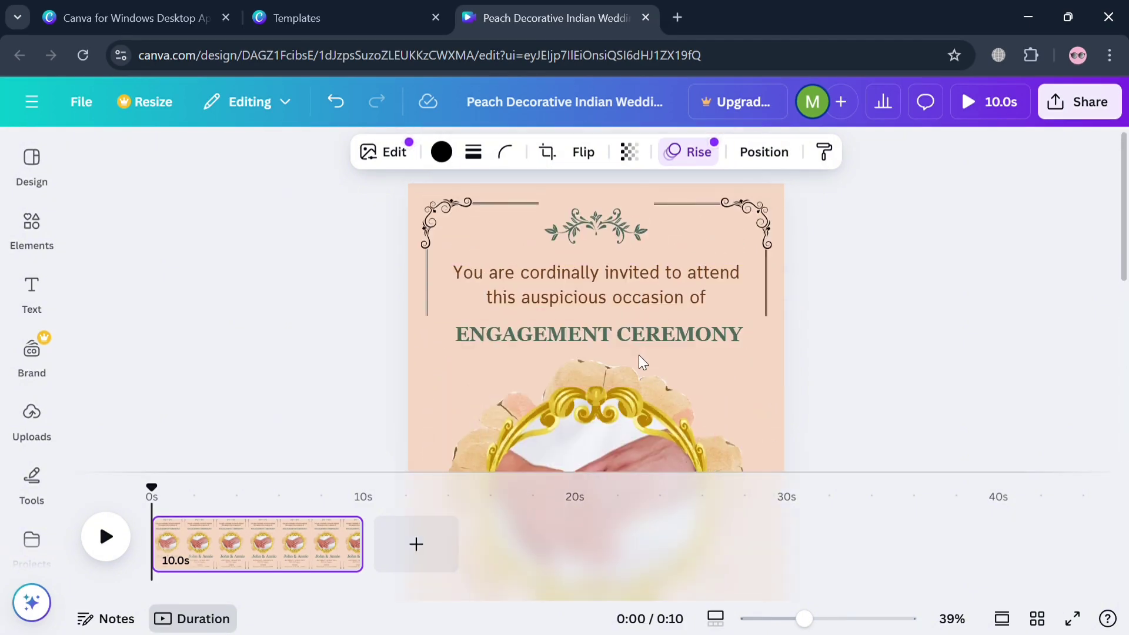
scroll(643, 362, down, 3)
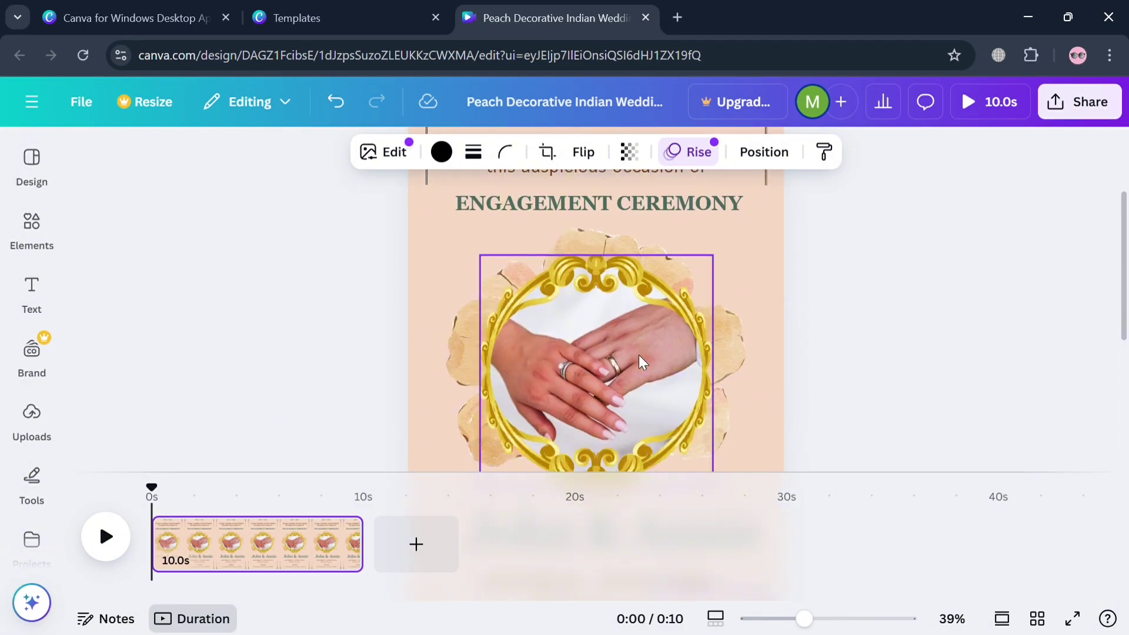
click(432, 254)
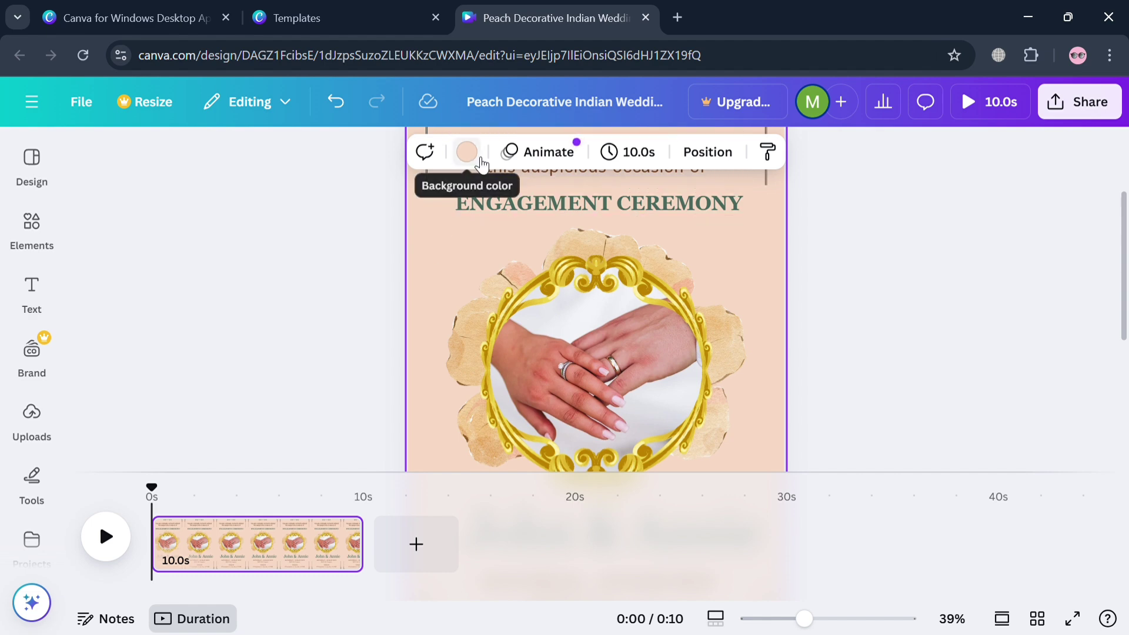
click(479, 158)
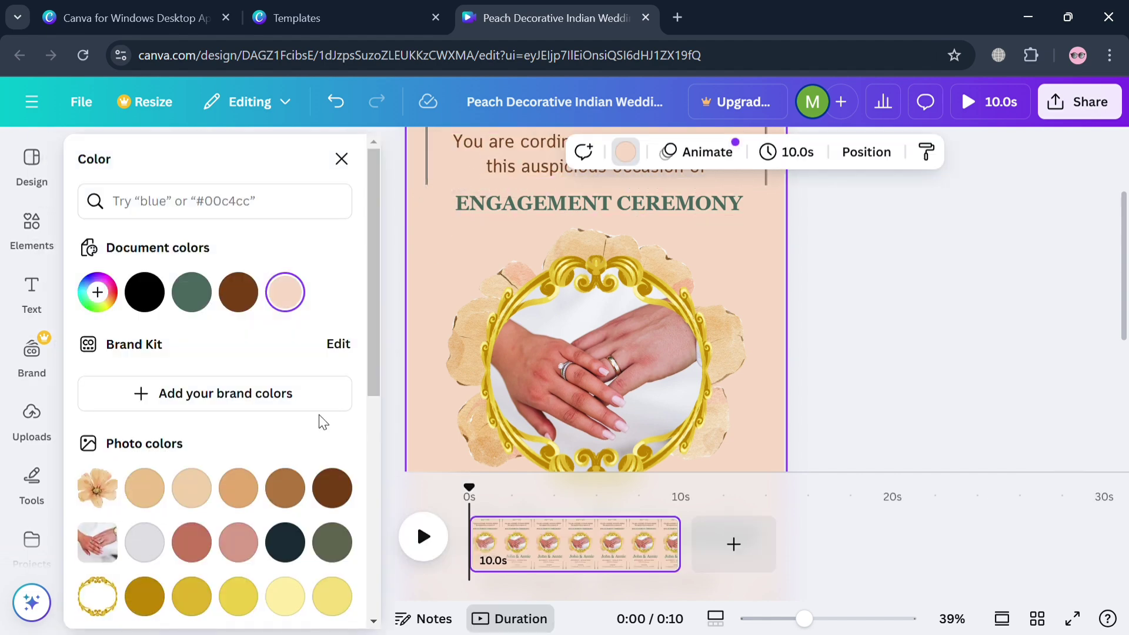
click(195, 298)
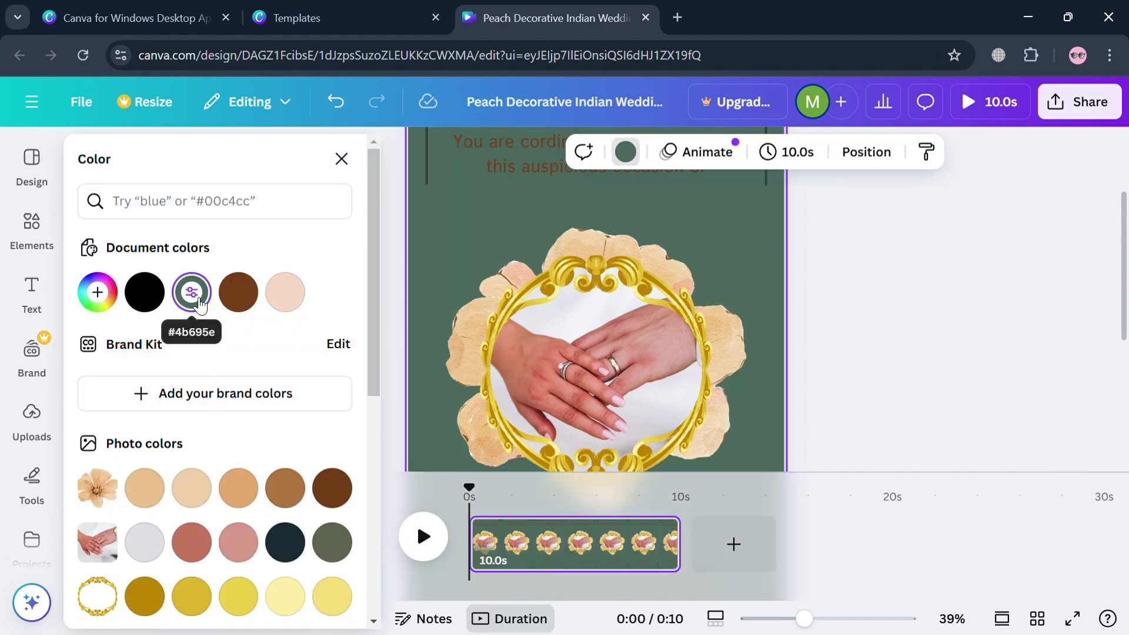
click(286, 291)
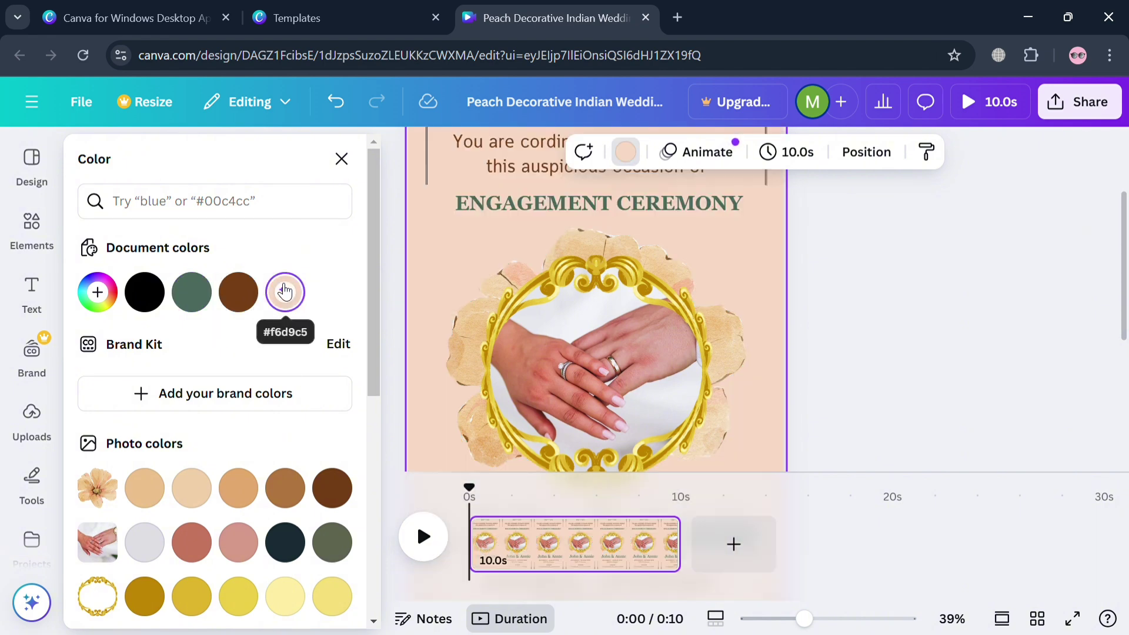
scroll(298, 449, down, 5)
scroll(298, 443, down, 2)
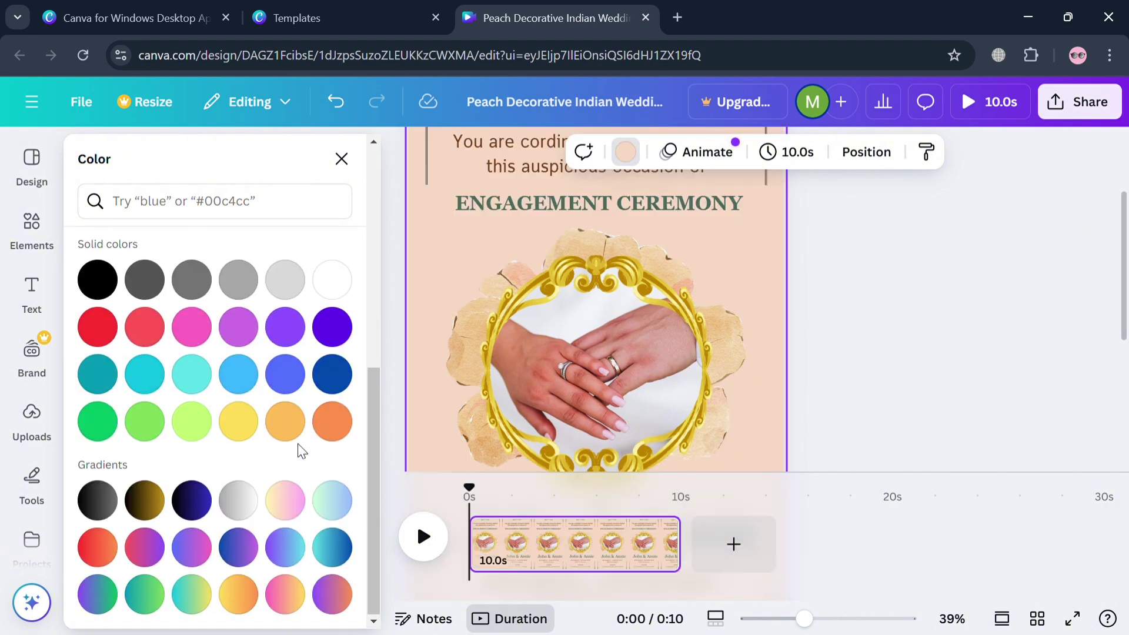
click(333, 510)
click(285, 501)
click(246, 504)
scroll(245, 502, up, 10)
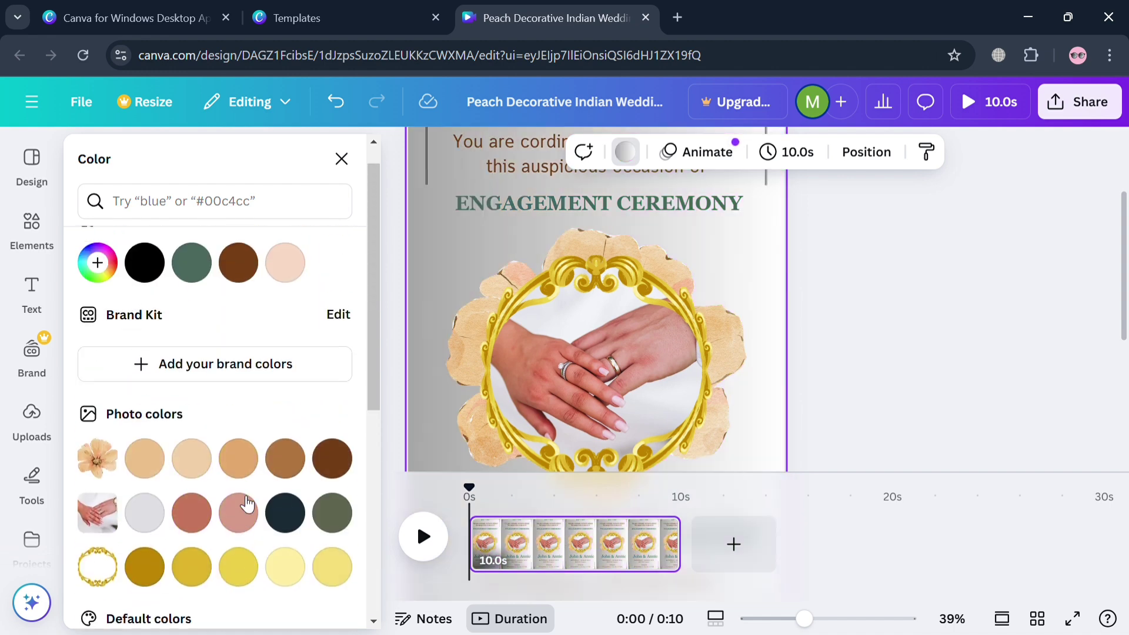
click(285, 292)
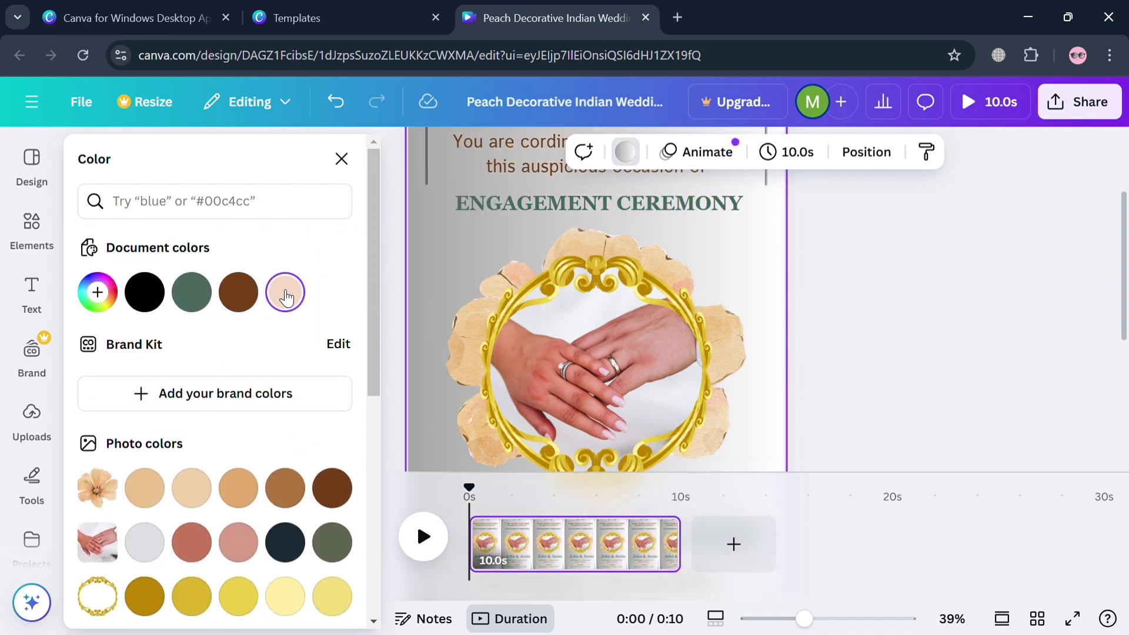
click(839, 344)
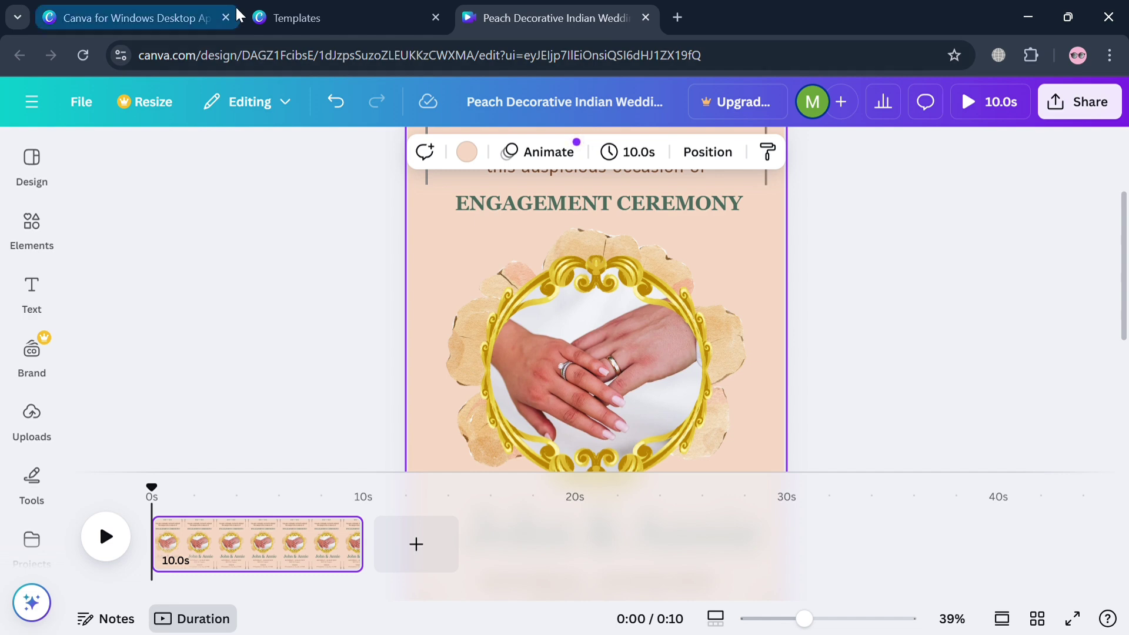
Step: Try the green and charcoal colour palettes from Styles on the design
scroll(183, 414, down, 5)
scroll(159, 376, up, 2)
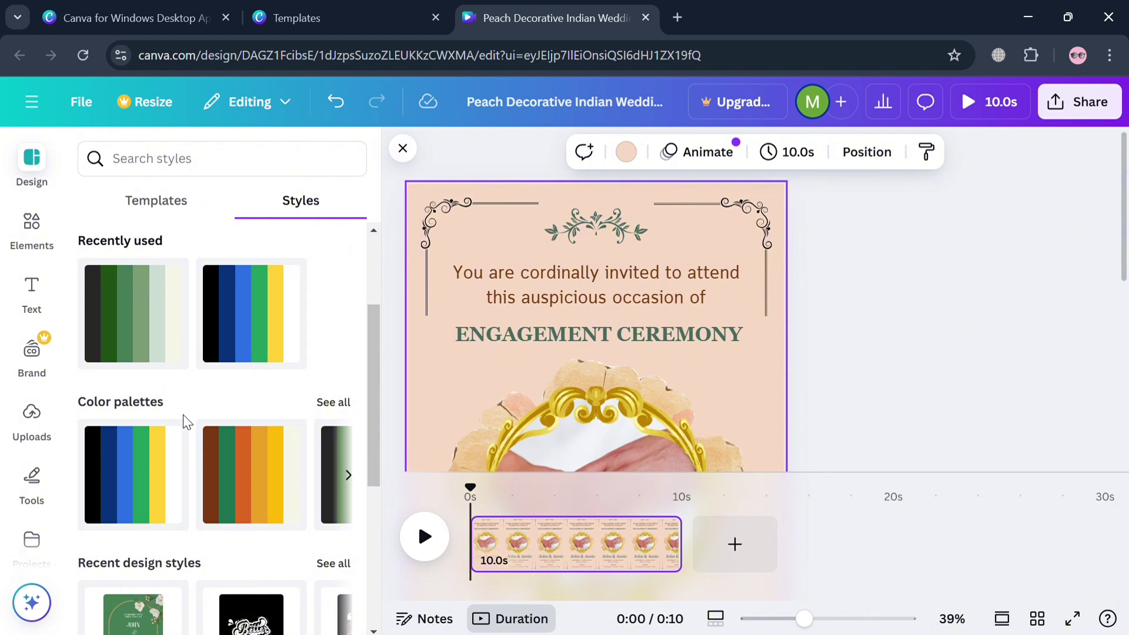
click(142, 346)
click(142, 346)
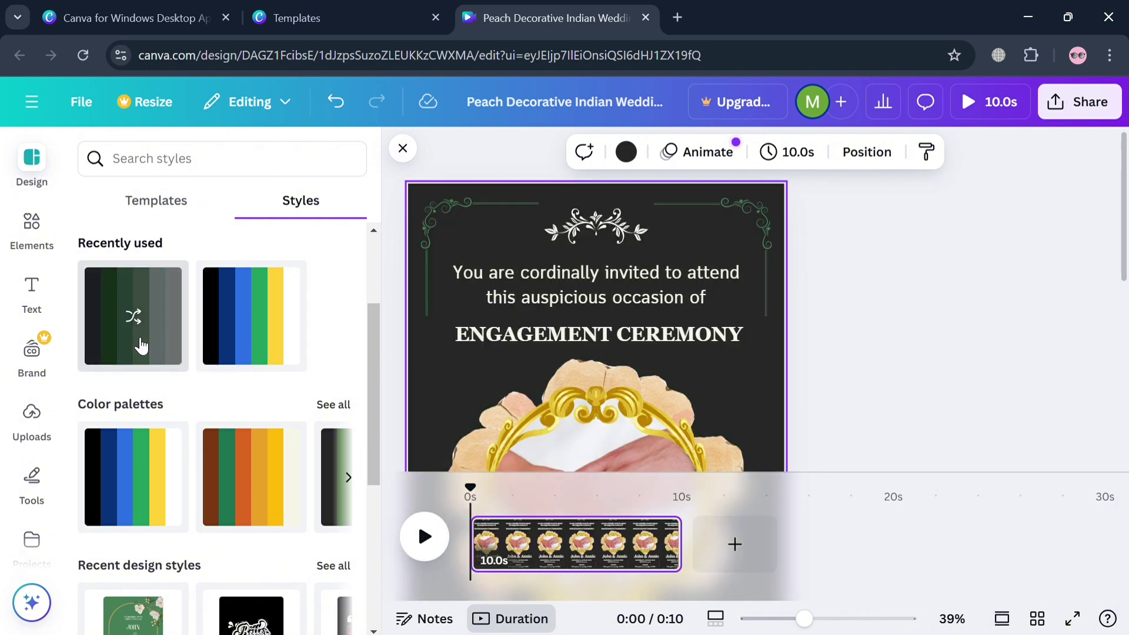
click(141, 346)
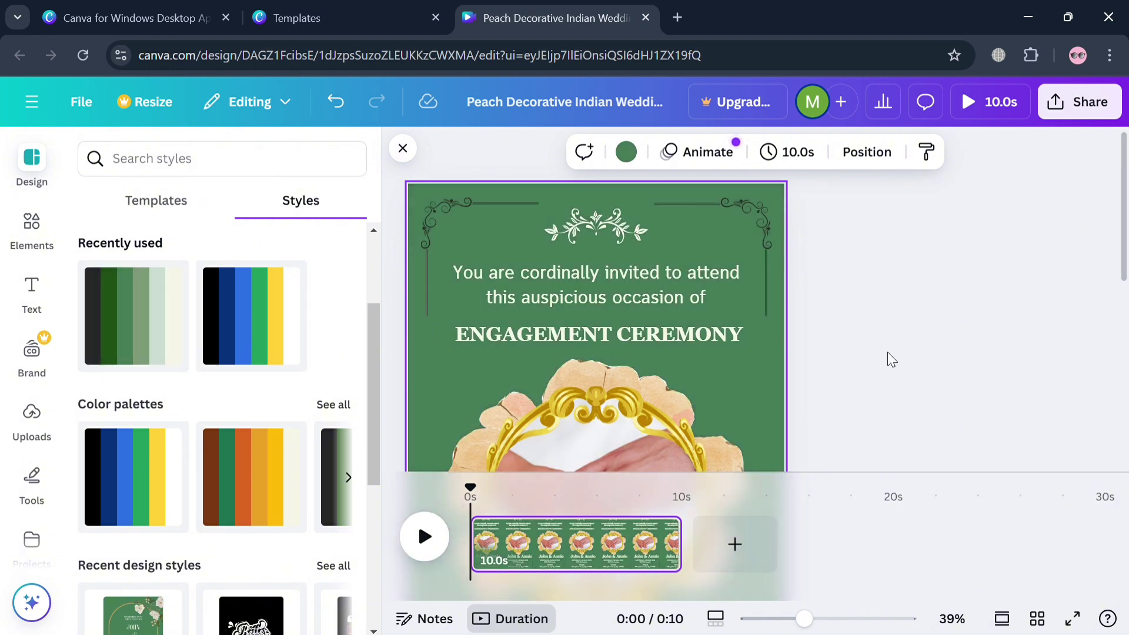
Step: Apply the orange-brown palette, shuffled to a cream background with brown text
scroll(887, 352, down, 5)
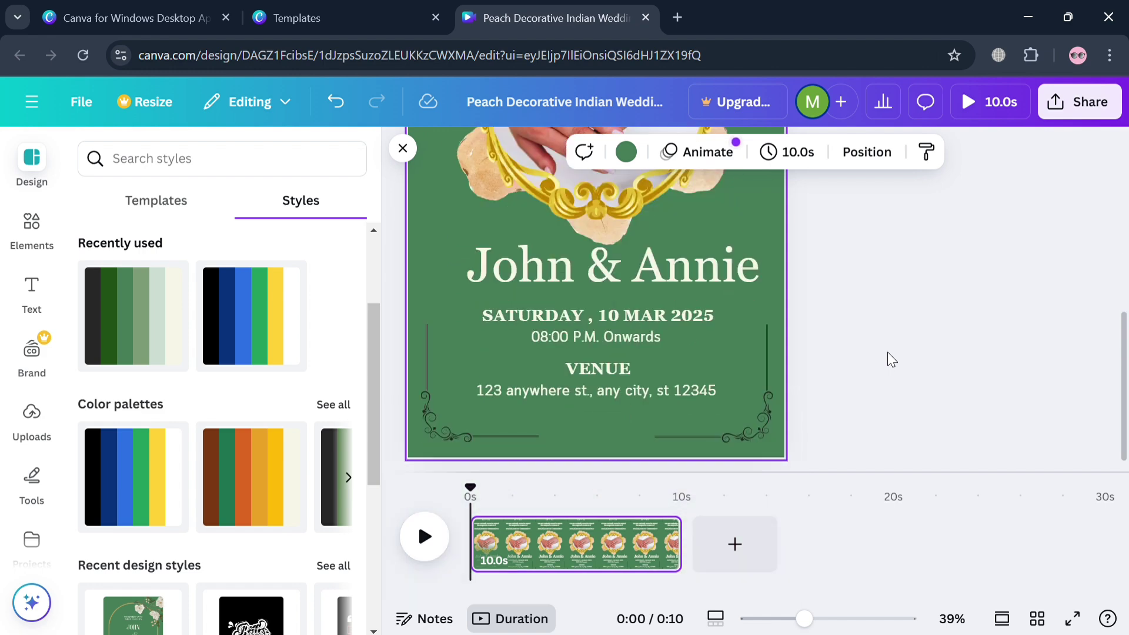
click(295, 533)
click(295, 532)
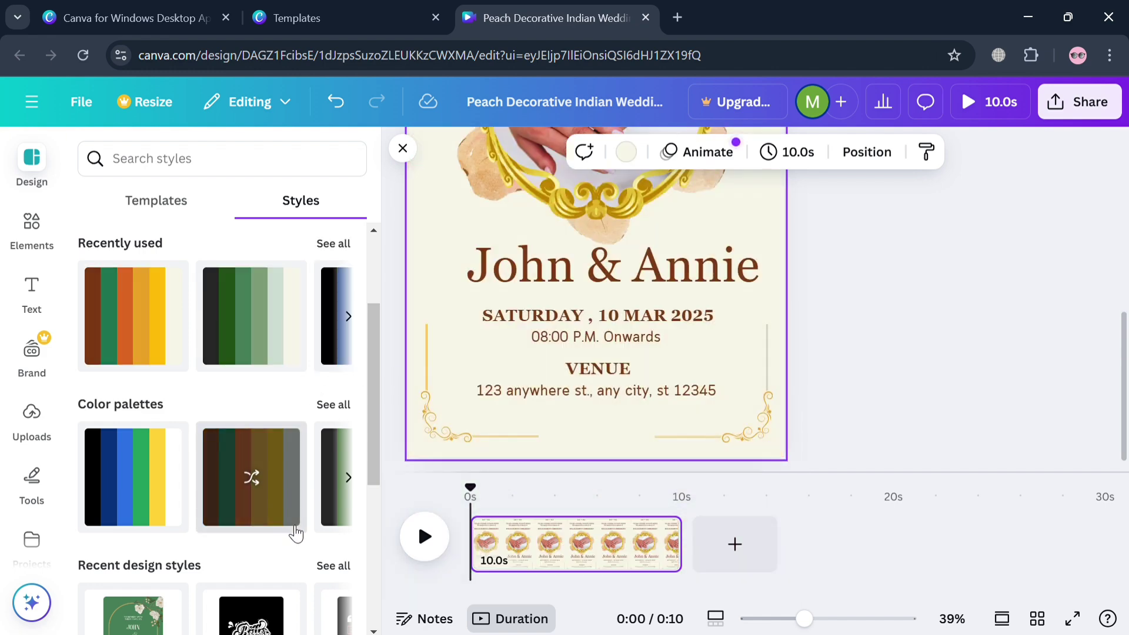
scroll(958, 404, up, 5)
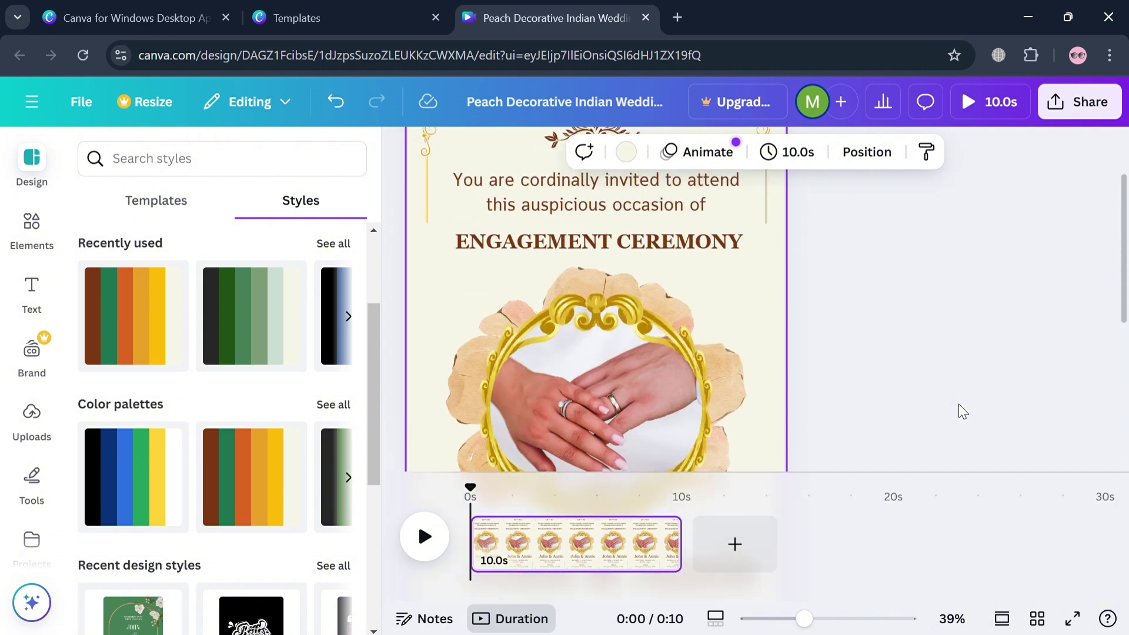
click(958, 404)
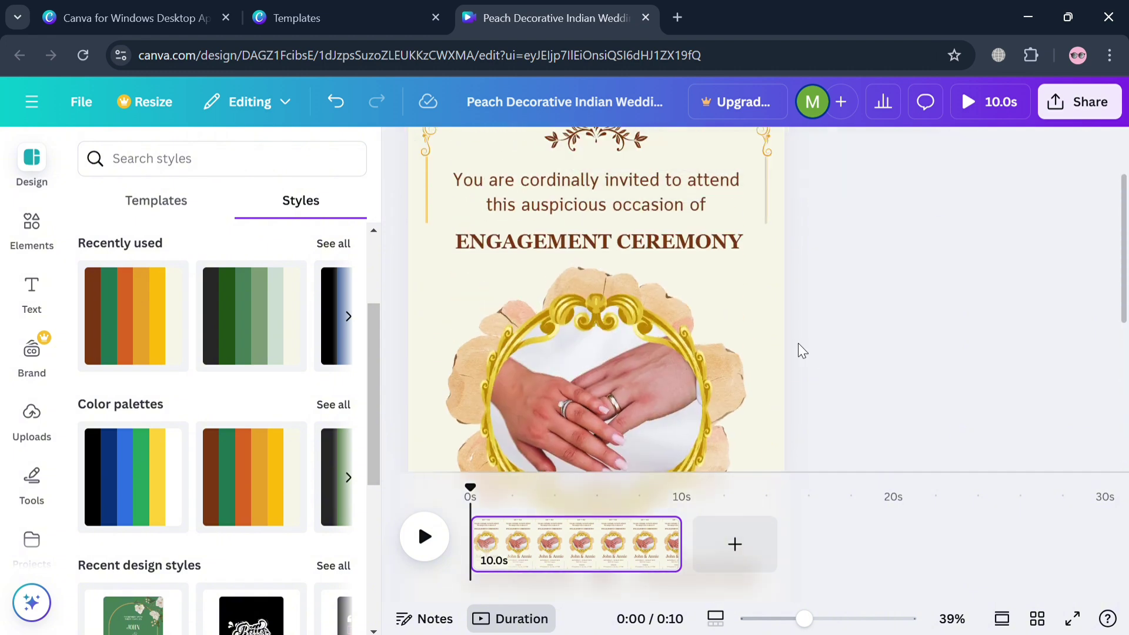
Step: Add a second page and search the Elements library for 'Couple'
click(32, 227)
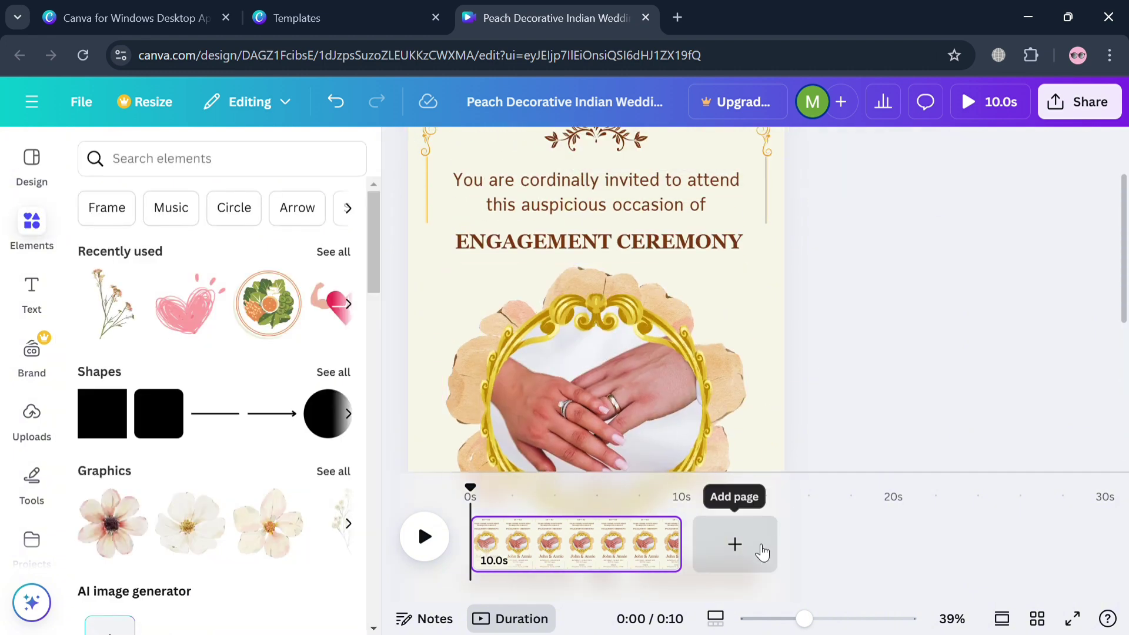
click(735, 544)
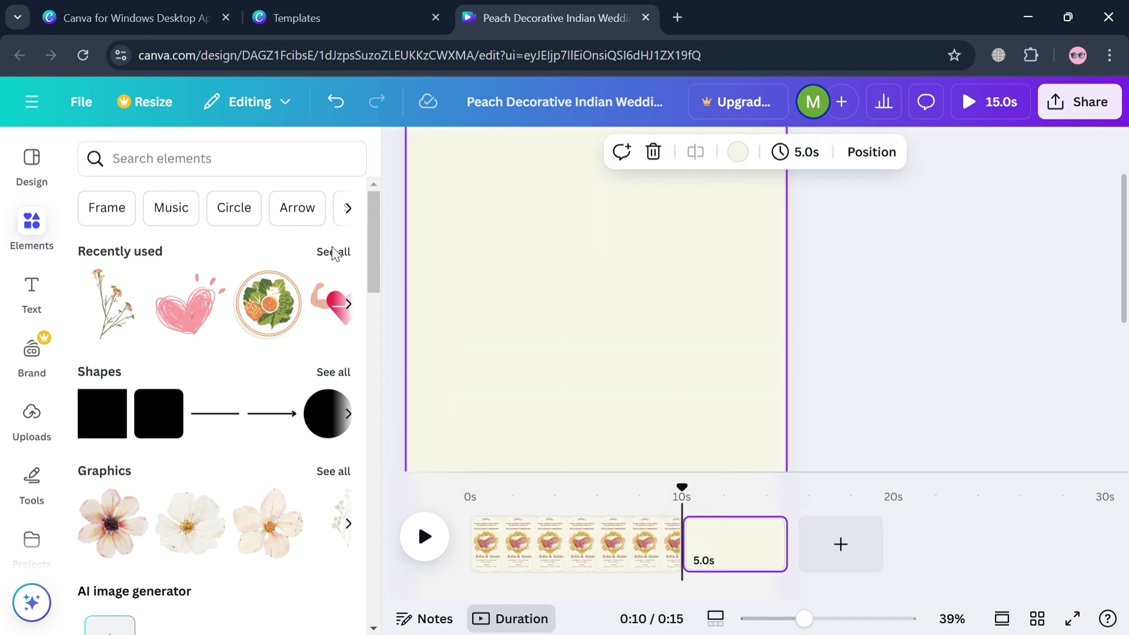
click(196, 168)
text(Couple)
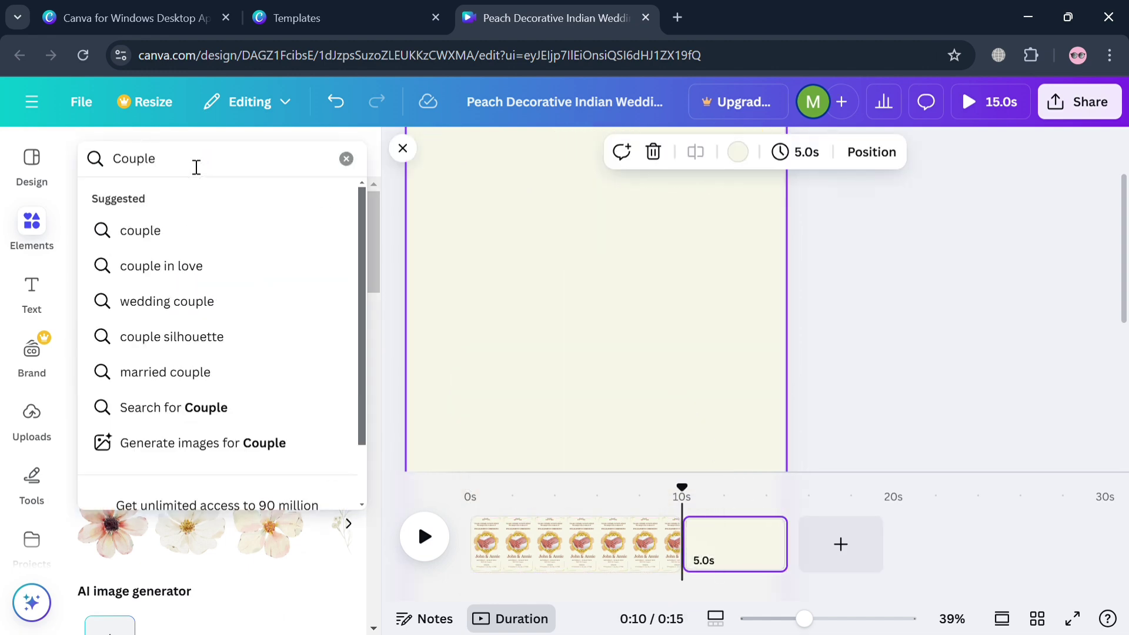
click(196, 241)
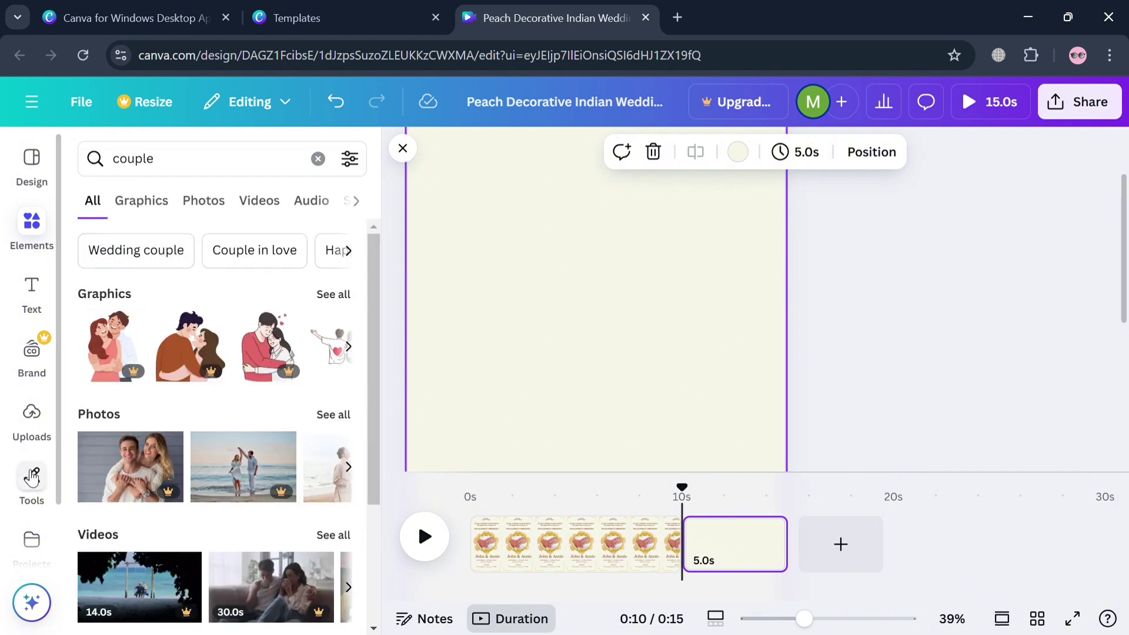
Step: Place the photo of a couple dancing on the beach onto the new page
click(32, 414)
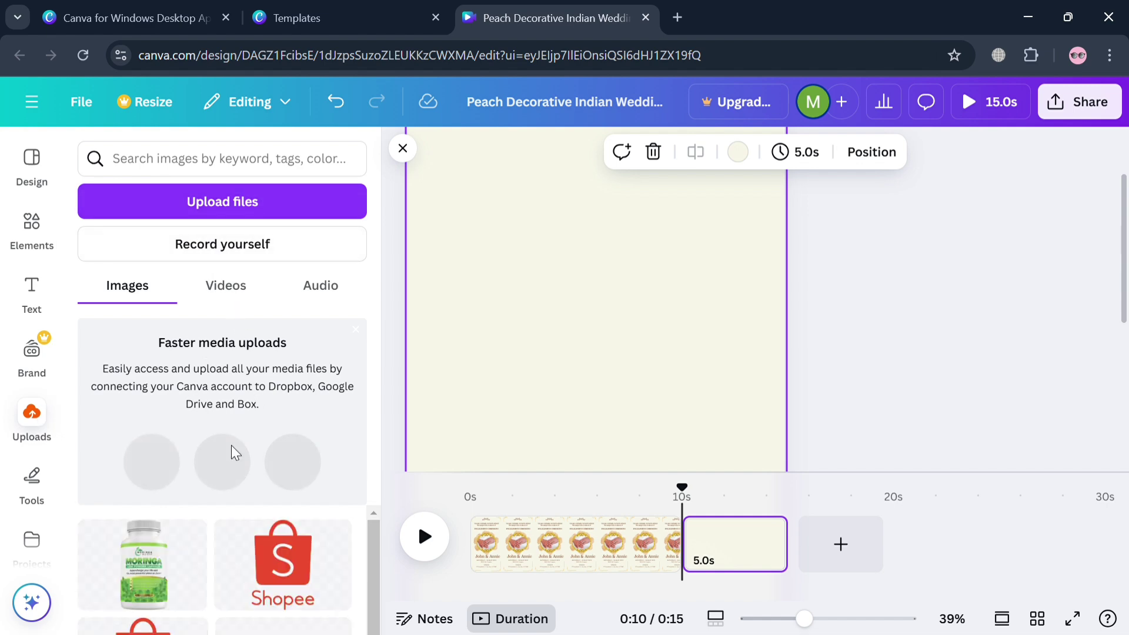
click(32, 241)
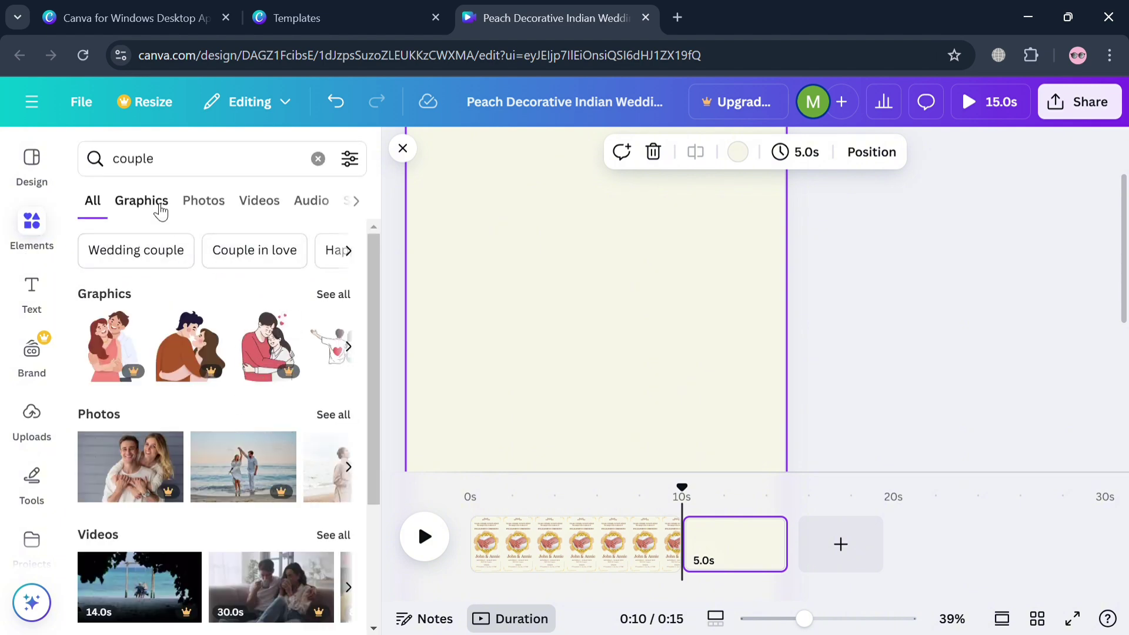
click(220, 200)
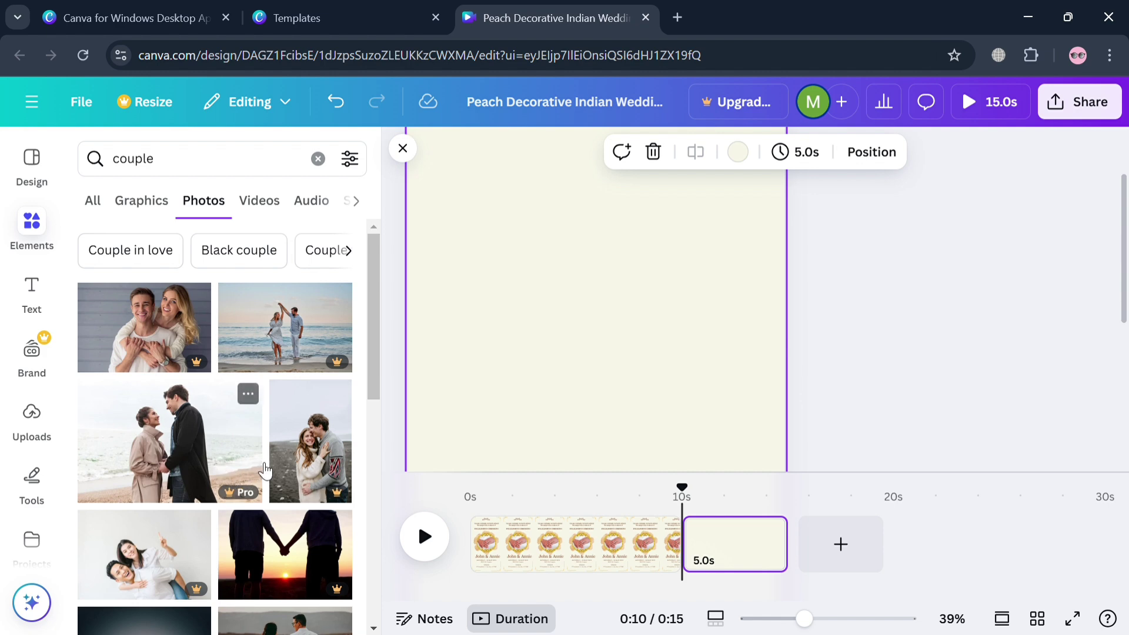
drag(288, 347, 522, 270)
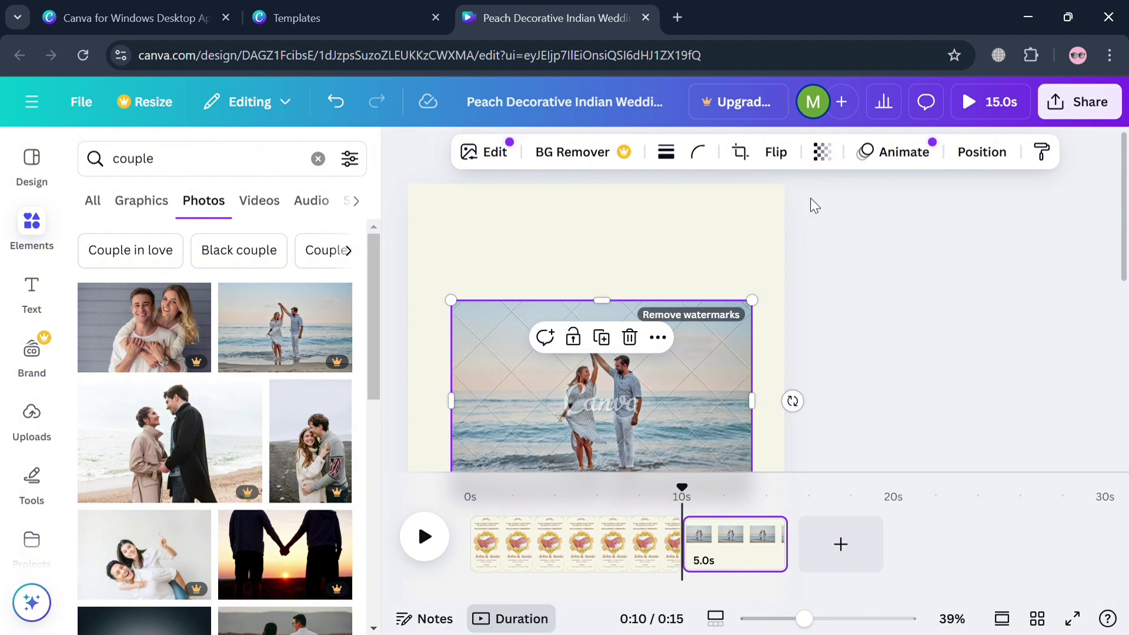
Step: Give the beach photo the Brush animation after previewing Gradient and Spray Paint
click(893, 161)
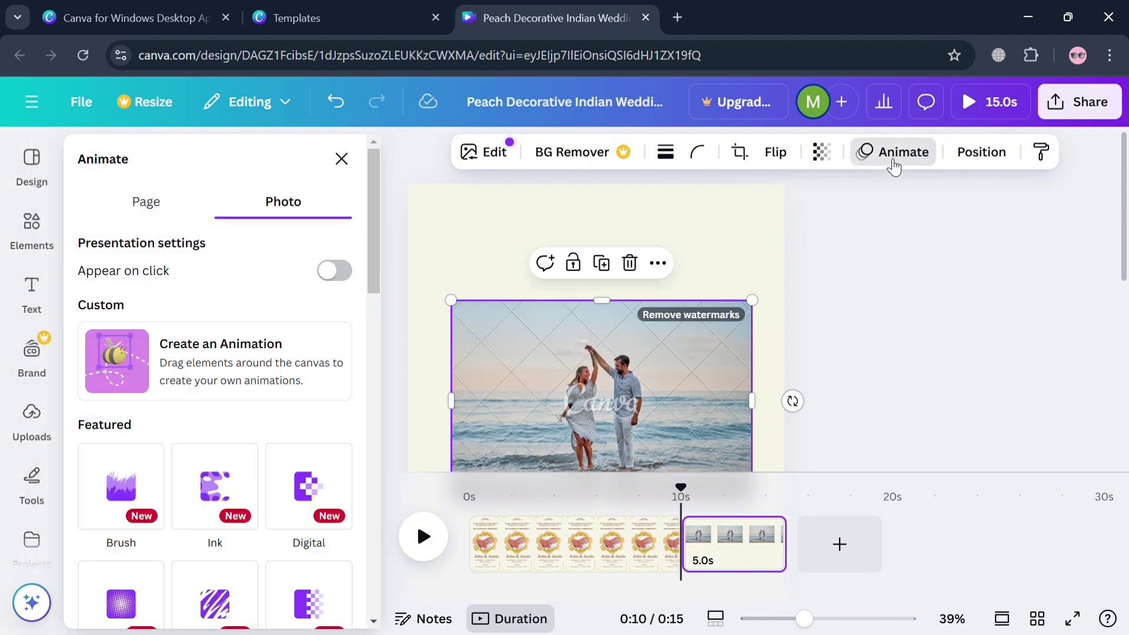
scroll(366, 482, down, 3)
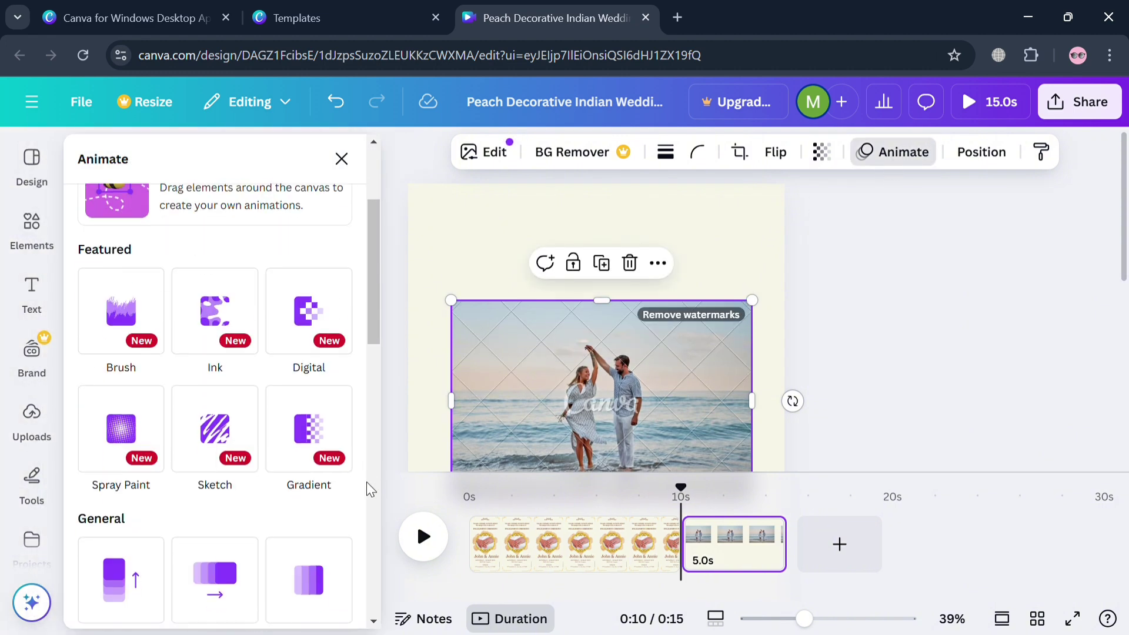
click(328, 443)
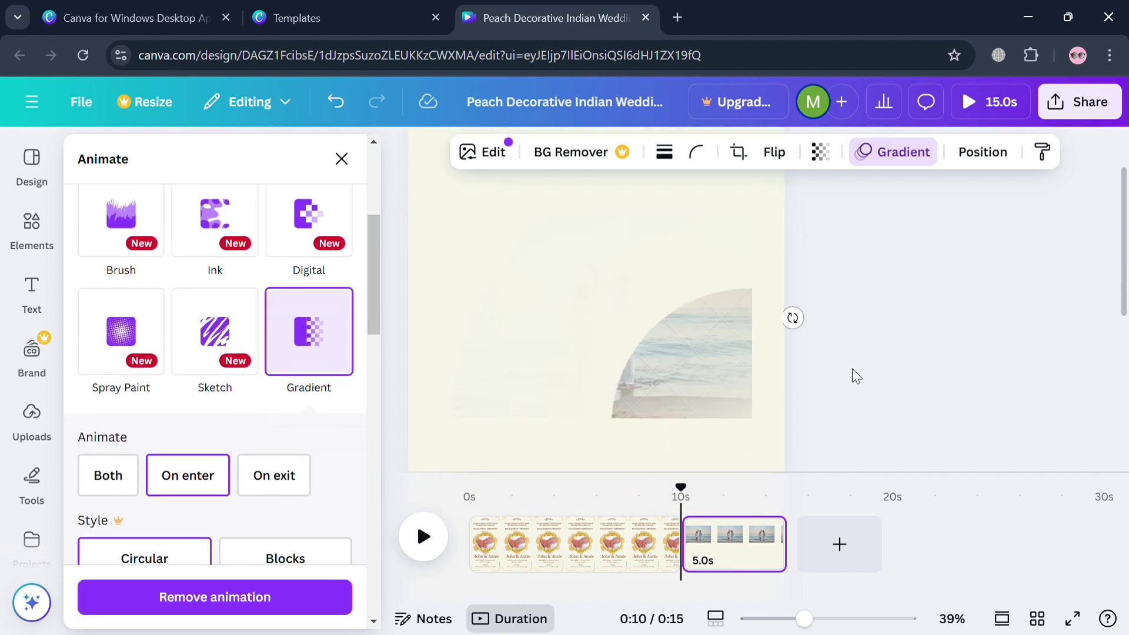
click(137, 365)
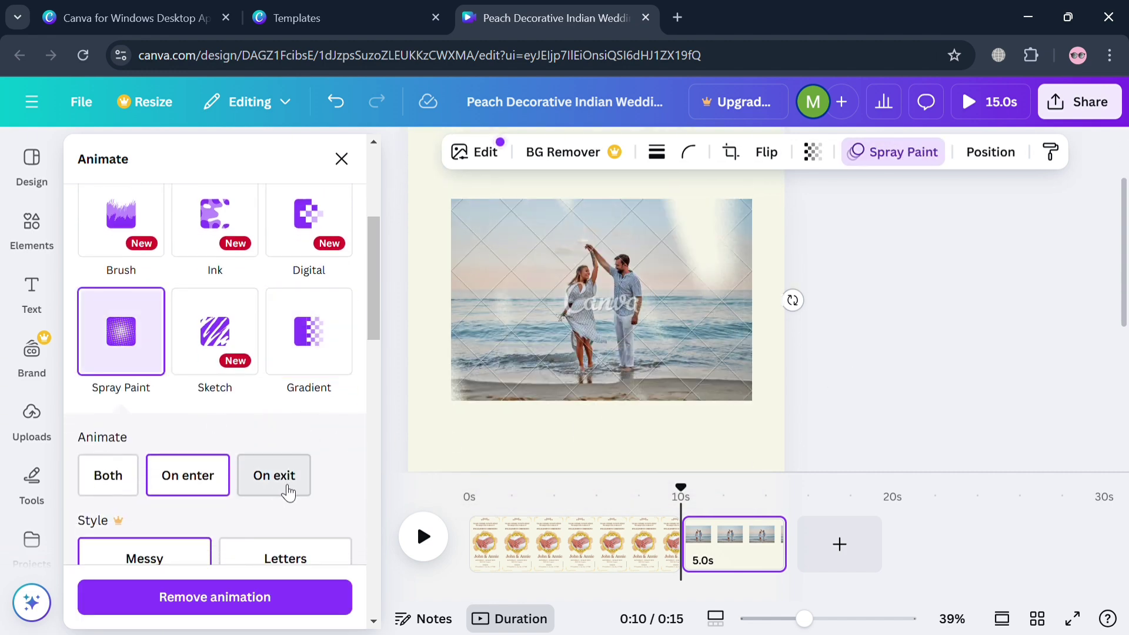
click(147, 232)
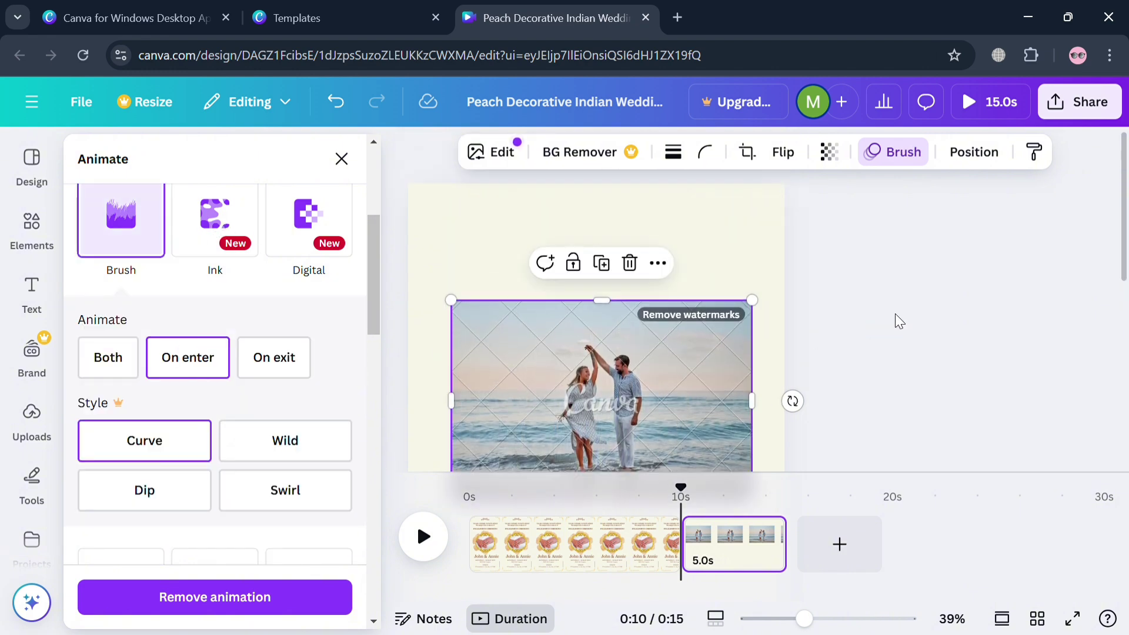
click(596, 542)
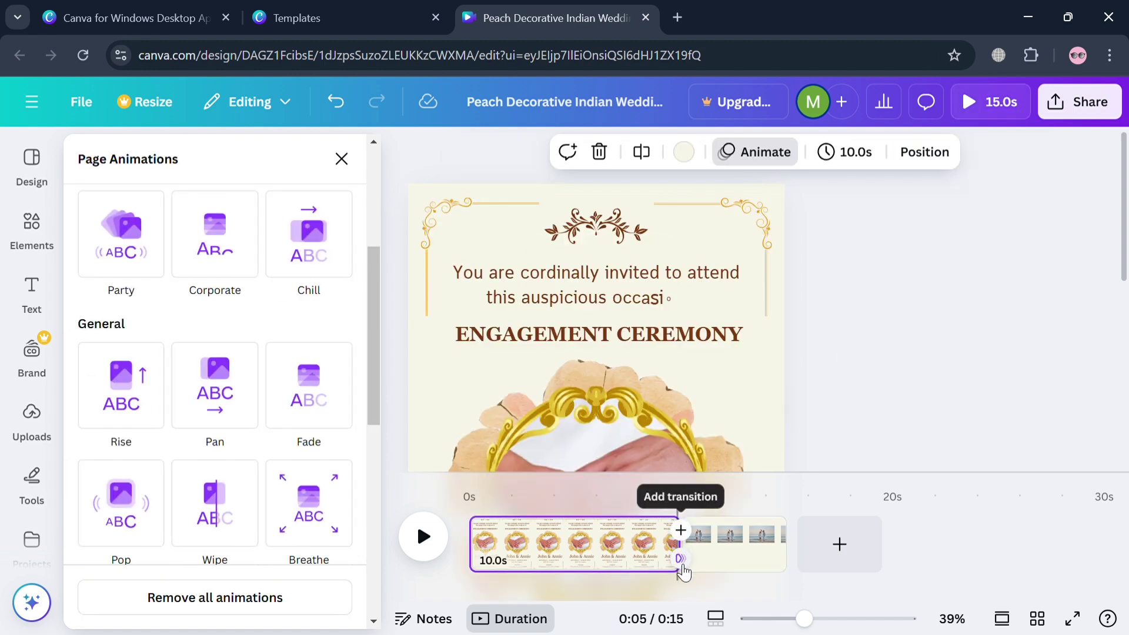
Step: Trim the first page to 5.9 seconds, making the video 10.9s, and bring up the page transitions
drag(672, 559, 588, 558)
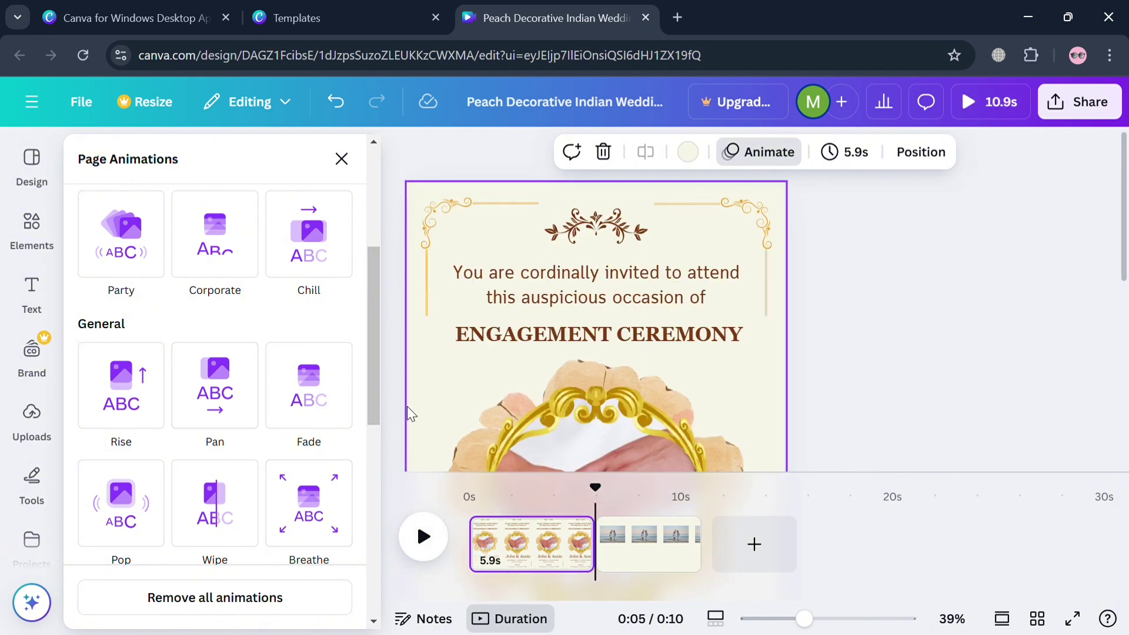
click(852, 538)
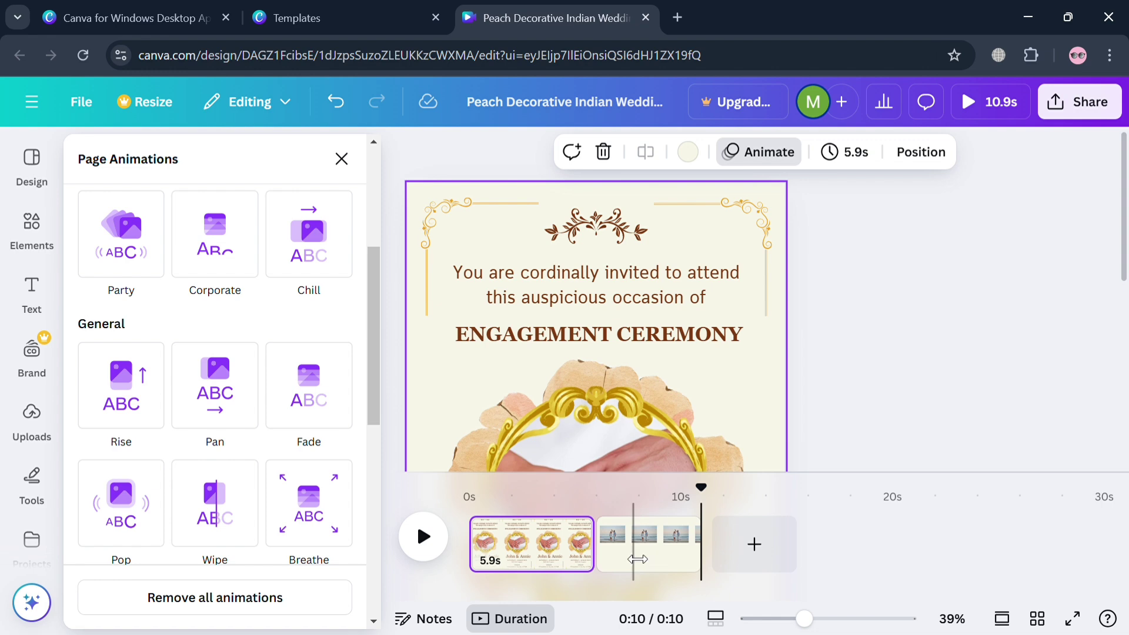
click(599, 562)
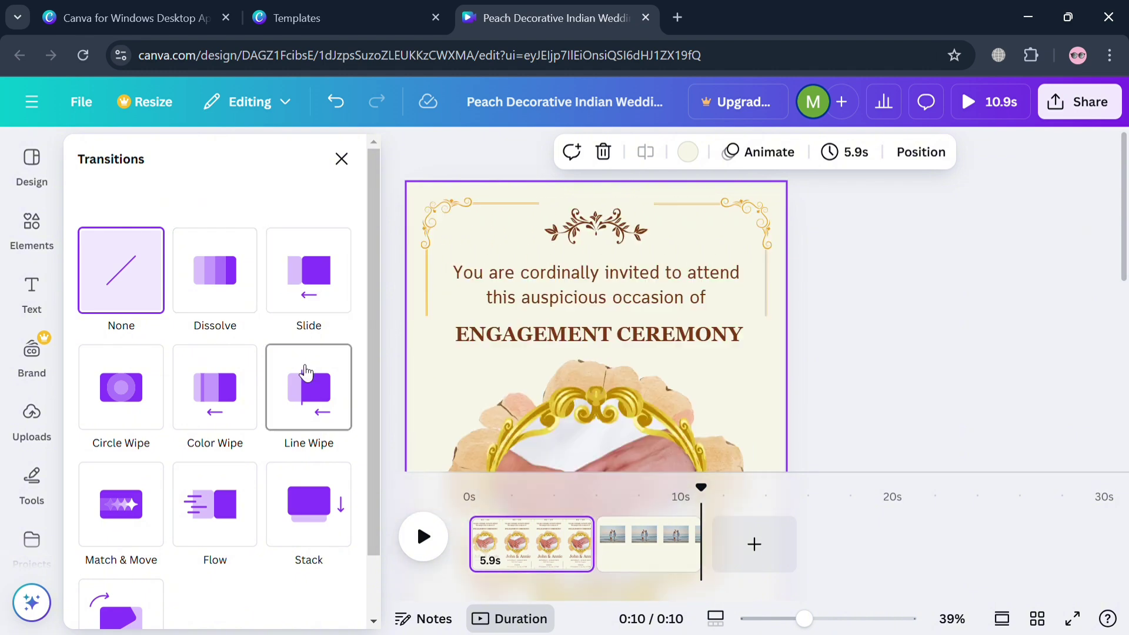
Step: Join the two pages with a 0.5-second Circle Wipe transition
click(99, 403)
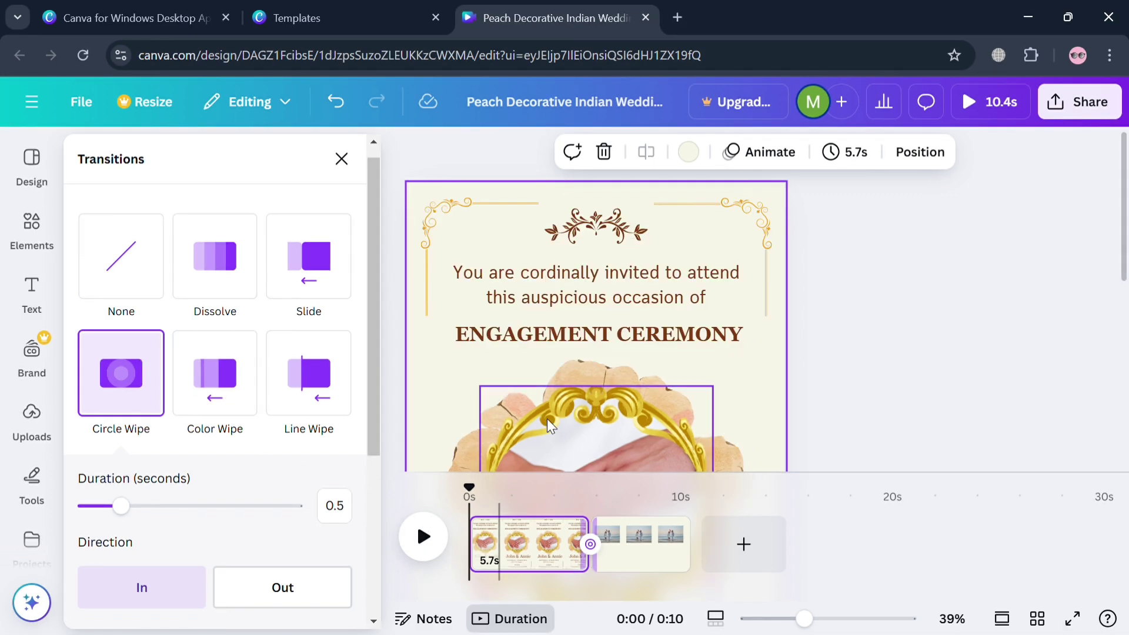
click(342, 159)
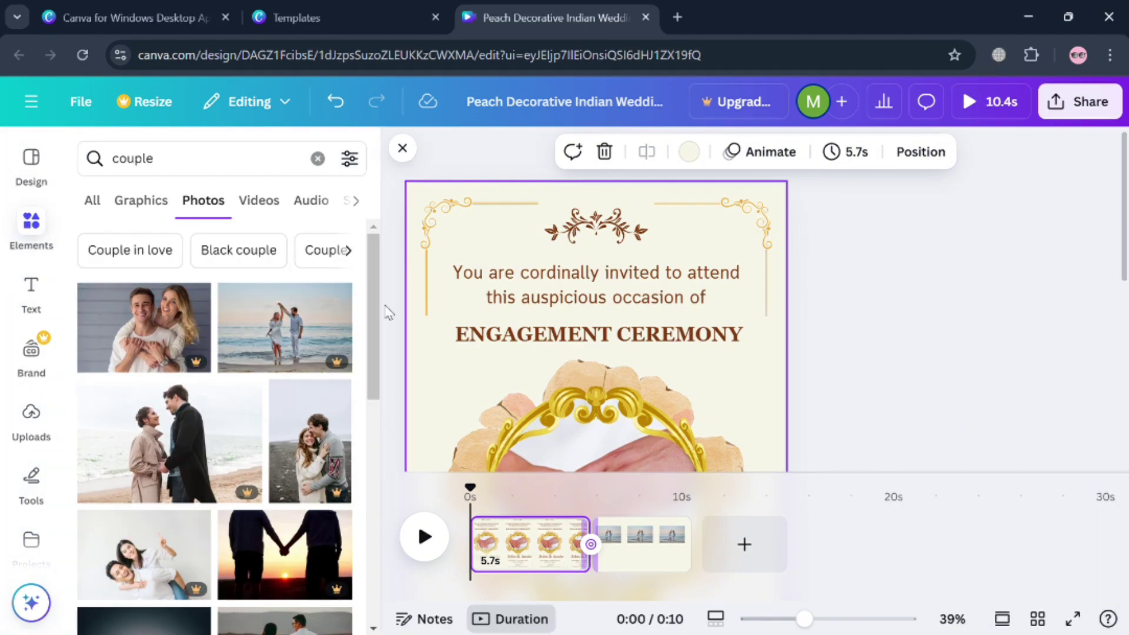
Step: Upload test audio 1.wav in the Audio uploads and add it as a 10.4s soundtrack
click(32, 415)
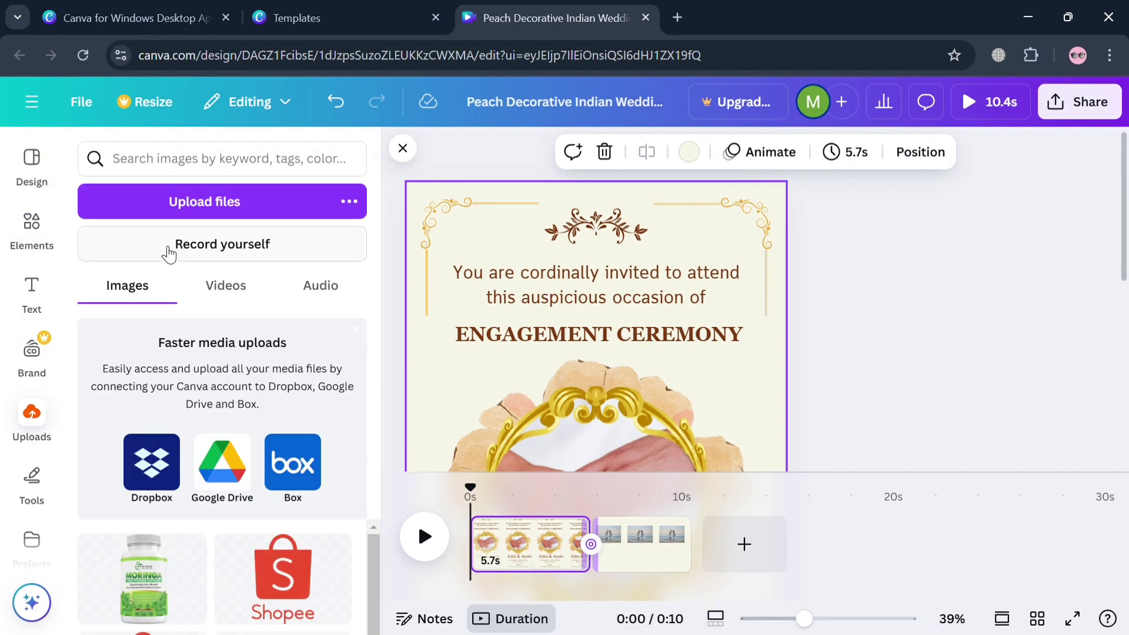
click(347, 288)
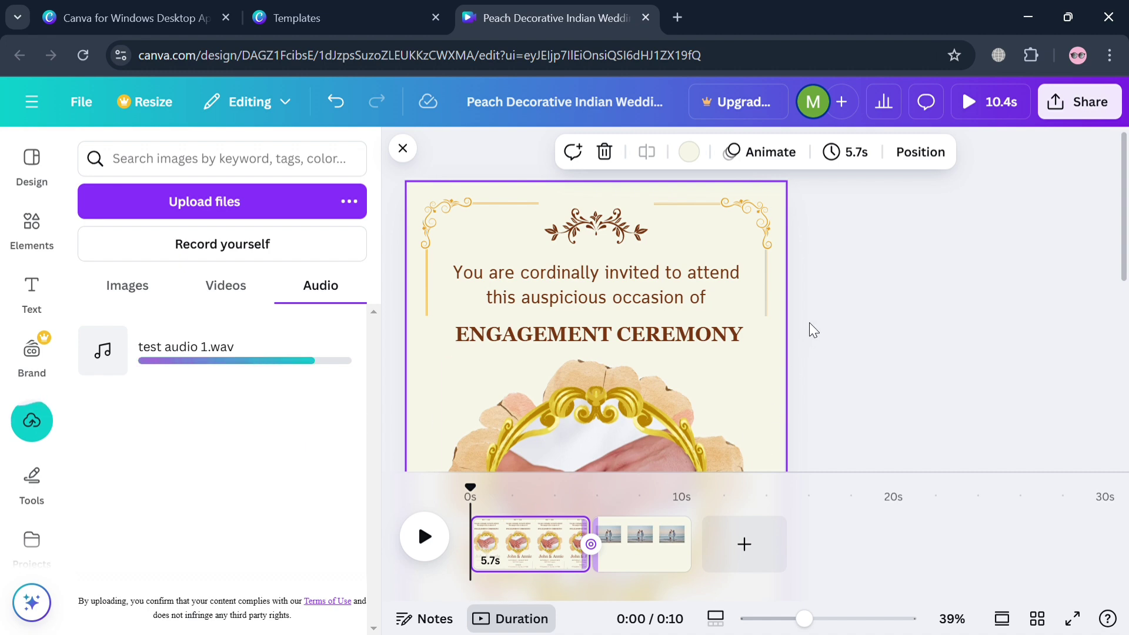
scroll(810, 327, down, 5)
scroll(809, 322, down, 1)
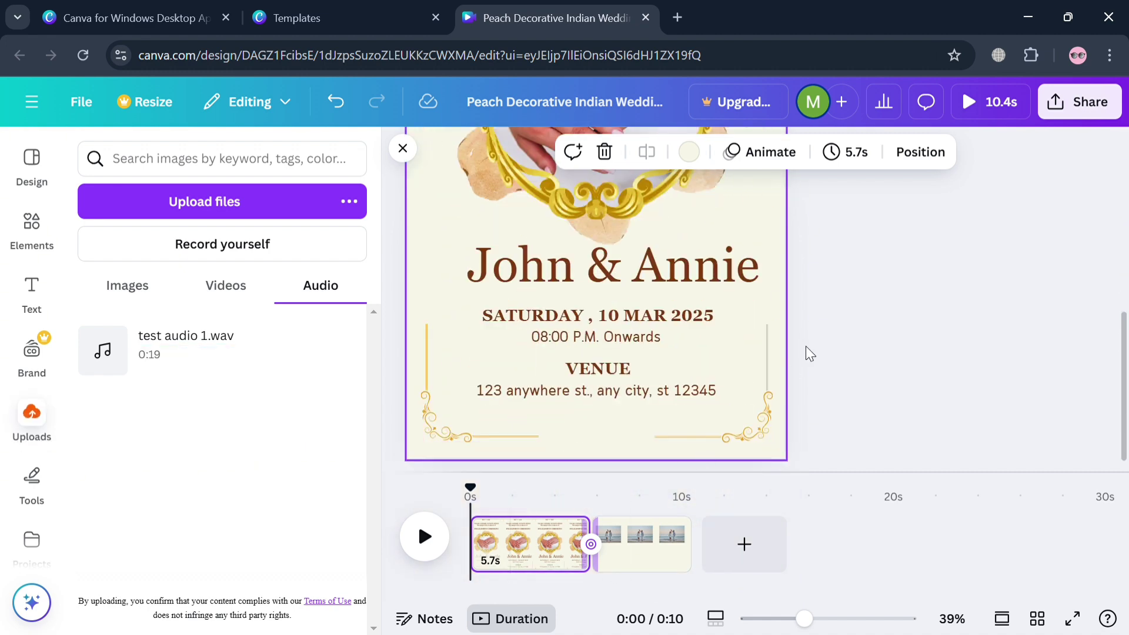
scroll(890, 320, up, 5)
scroll(890, 319, up, 3)
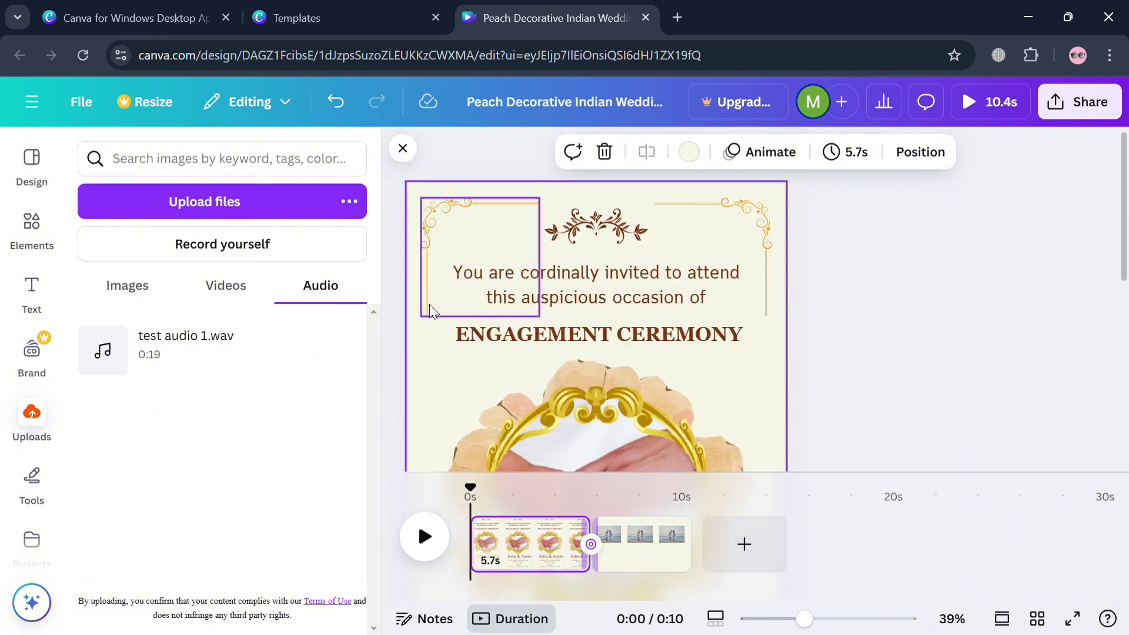
click(225, 347)
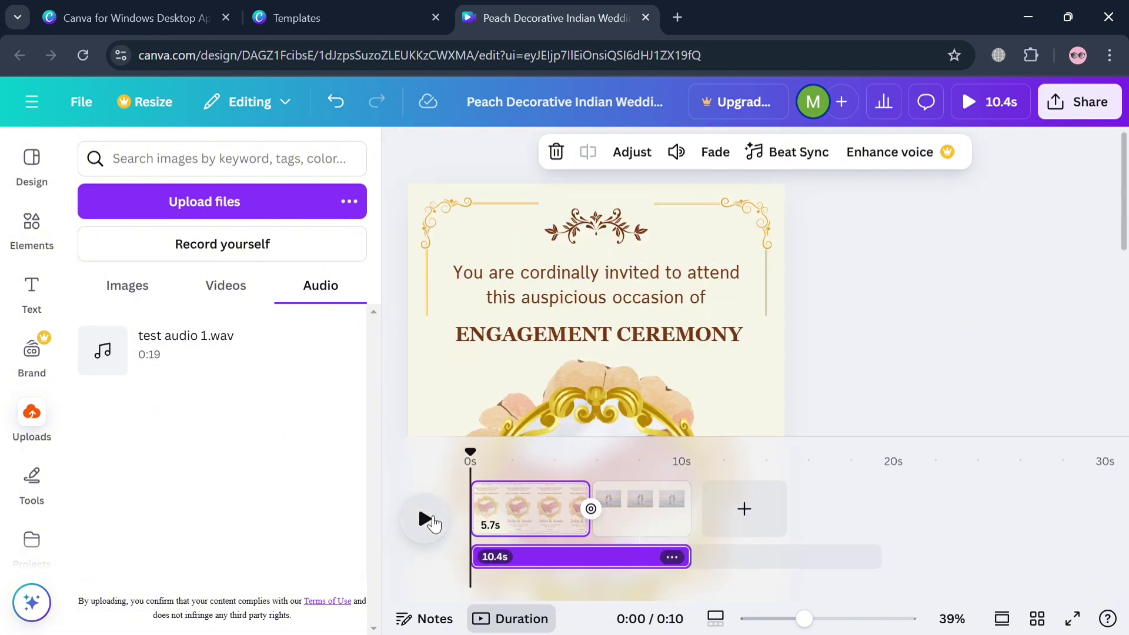
Step: Play and pause the invitation to preview it with the new soundtrack
key(space)
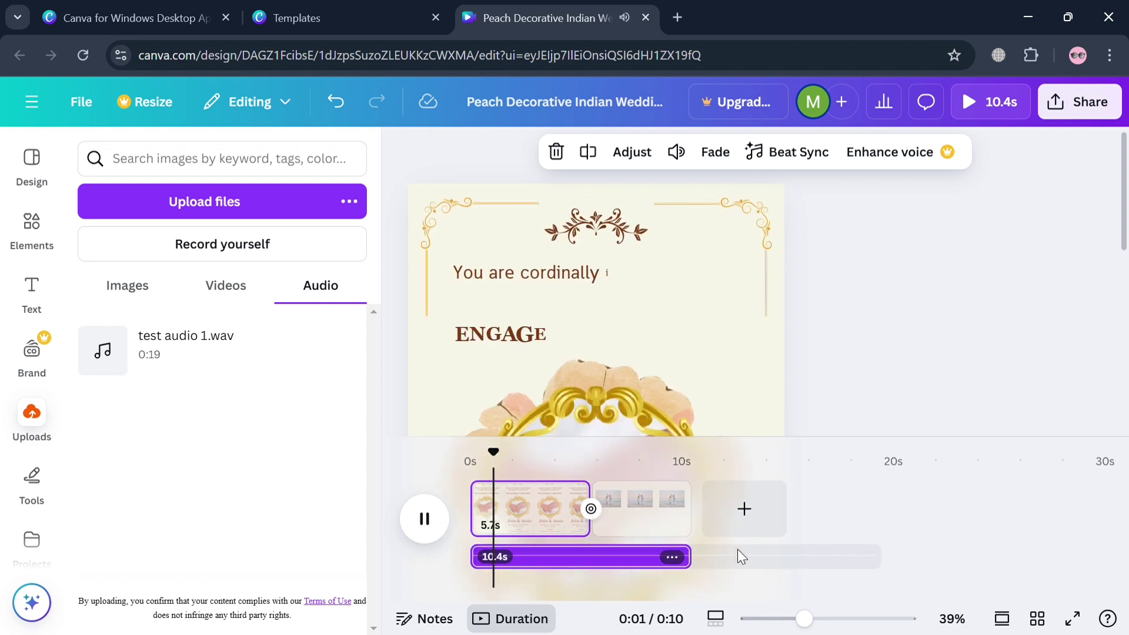
click(851, 374)
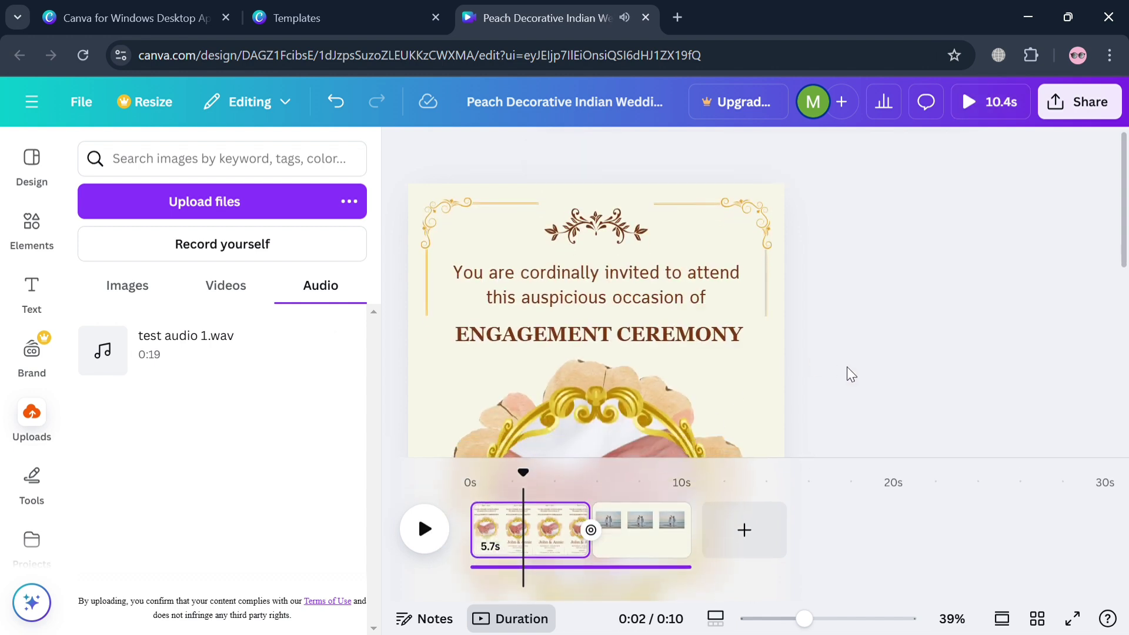
scroll(851, 375, down, 3)
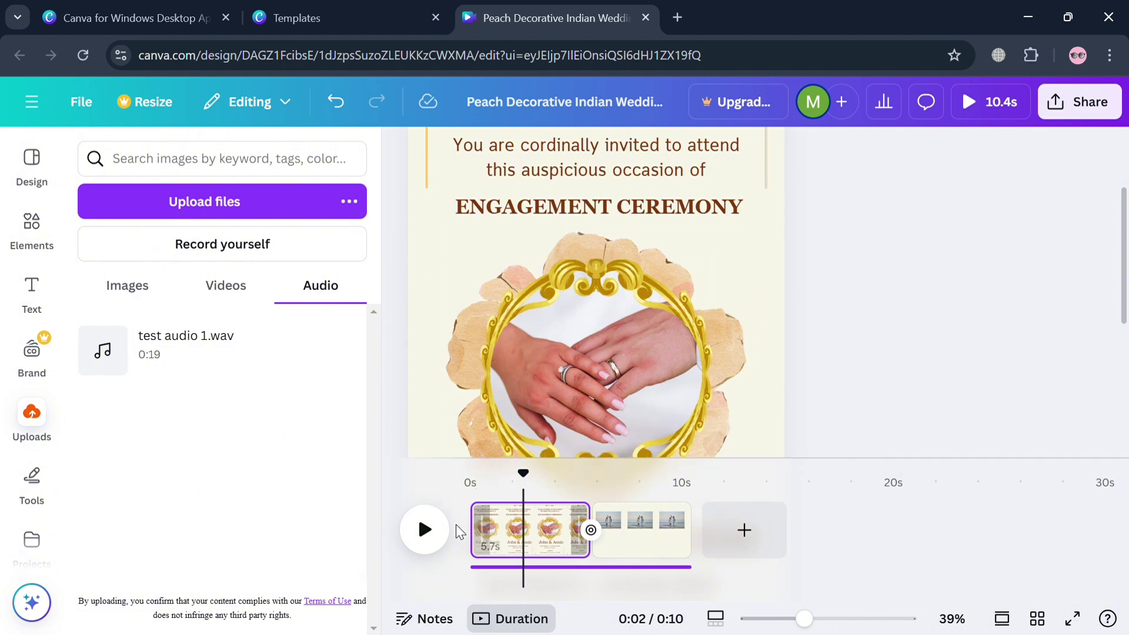
click(430, 528)
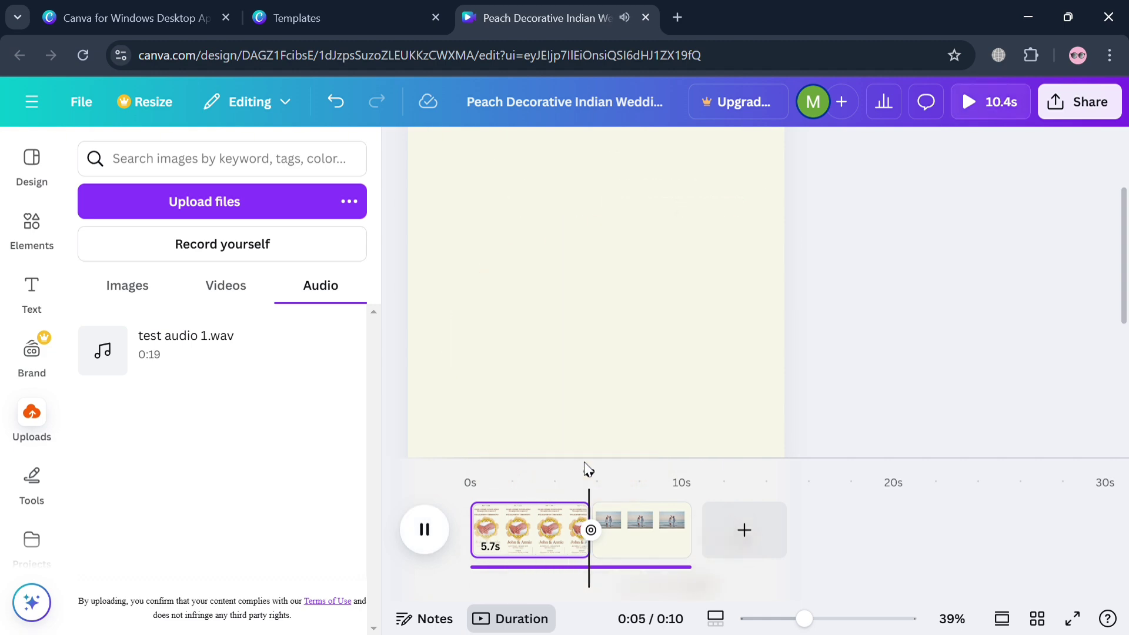
Step: Rewind to the start, zoom out to 30%, replay the video, and show the Text styles panel
drag(600, 488, 477, 492)
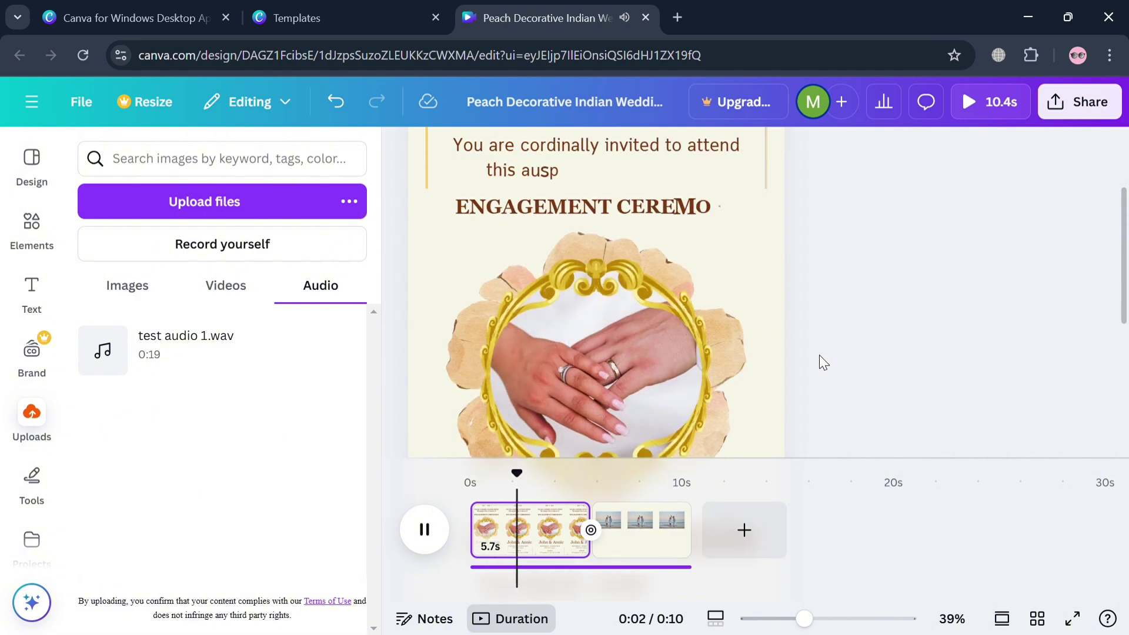
key(space)
scroll(824, 363, down, 2)
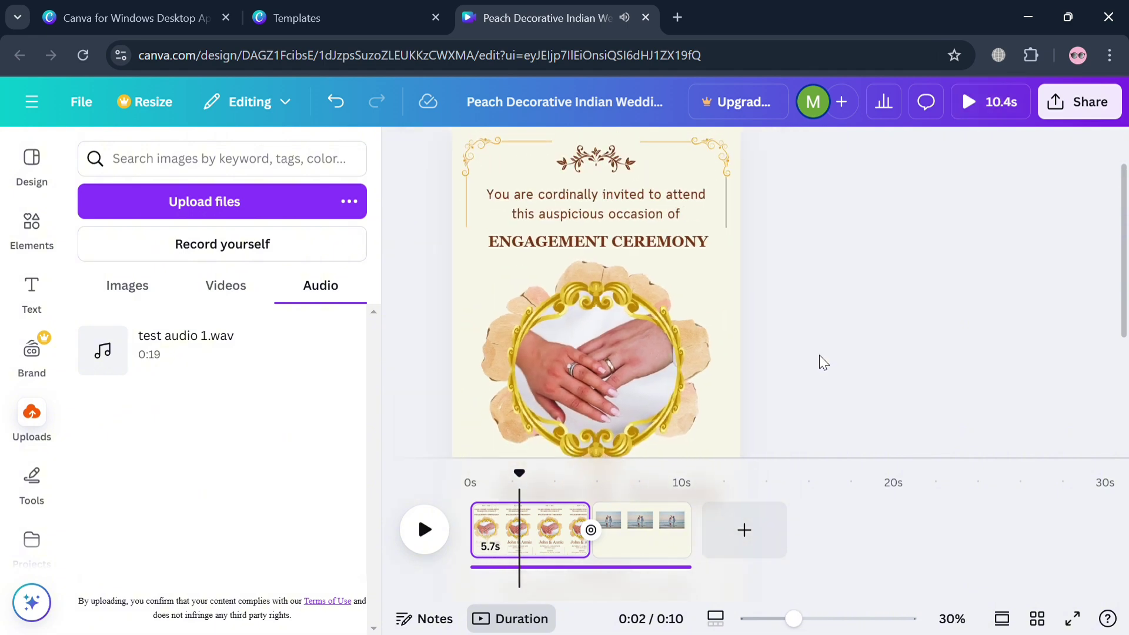
click(437, 524)
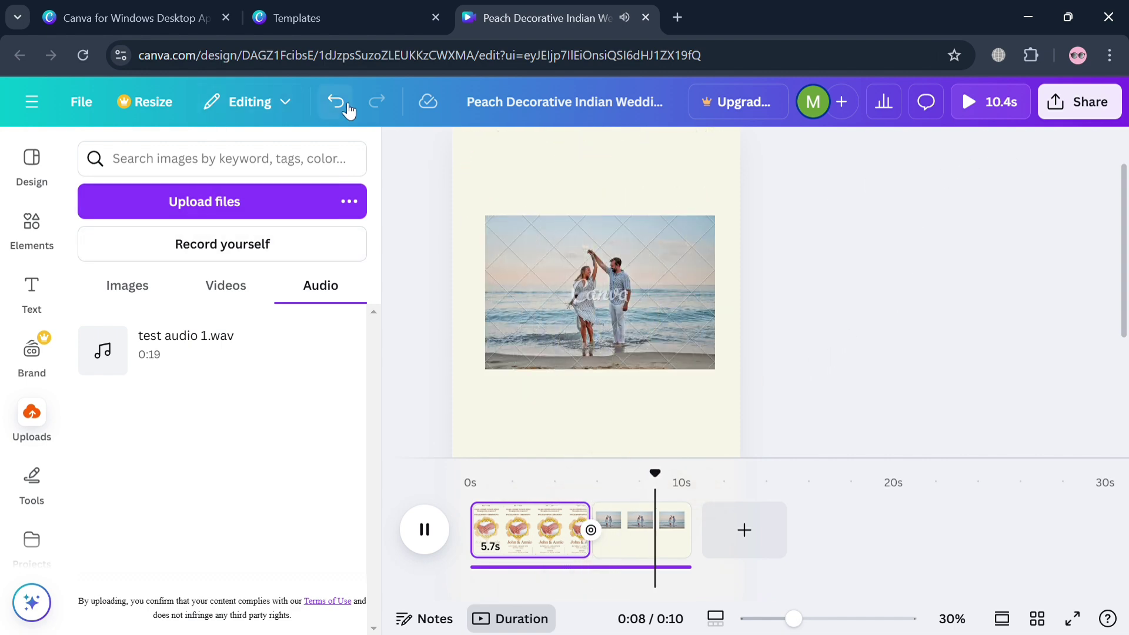
click(414, 535)
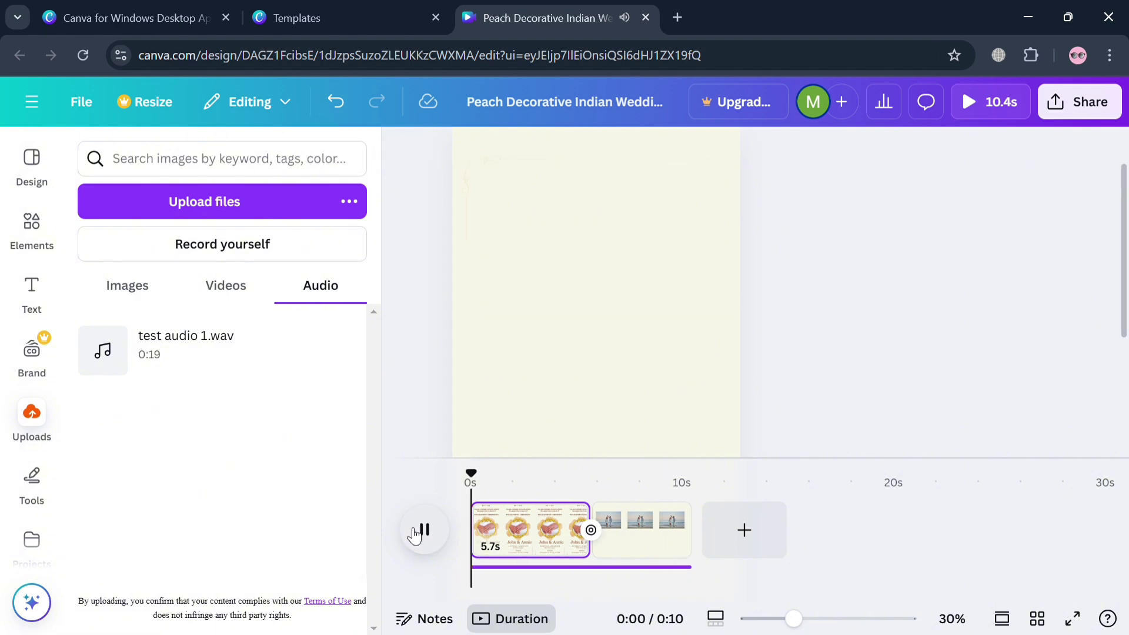
click(51, 298)
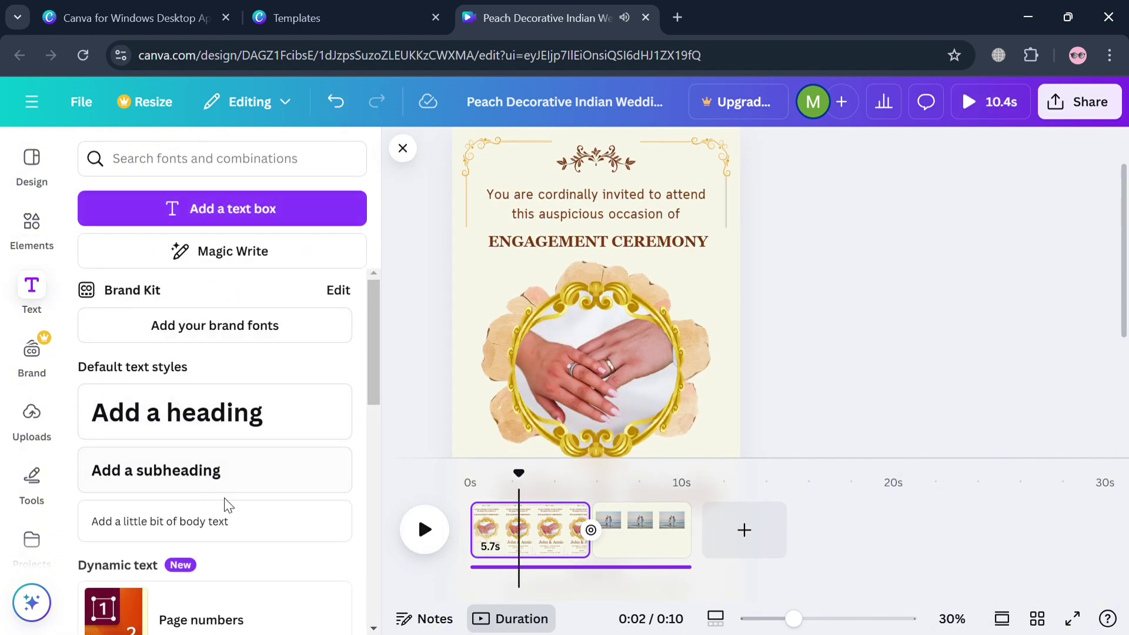
scroll(228, 506, down, 10)
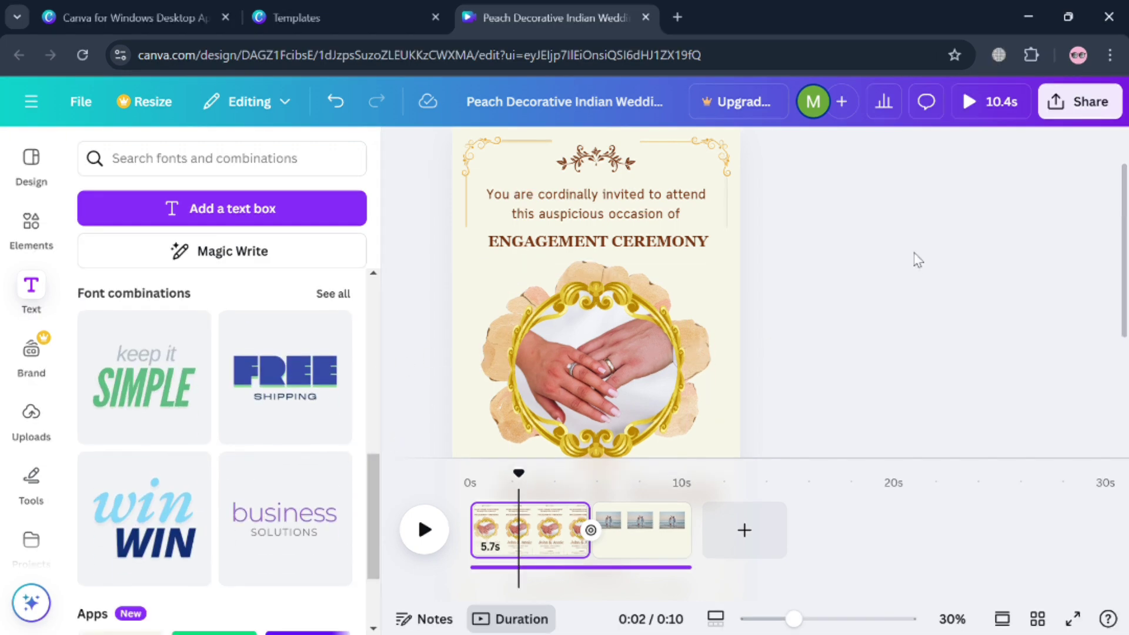
click(1085, 108)
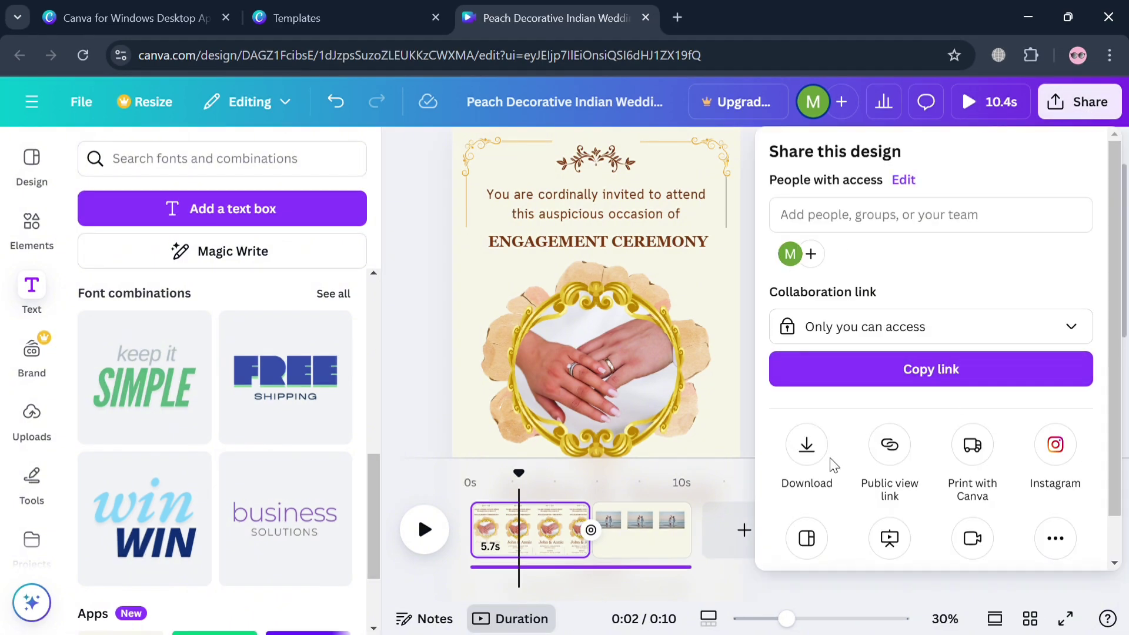
scroll(830, 458, down, 1)
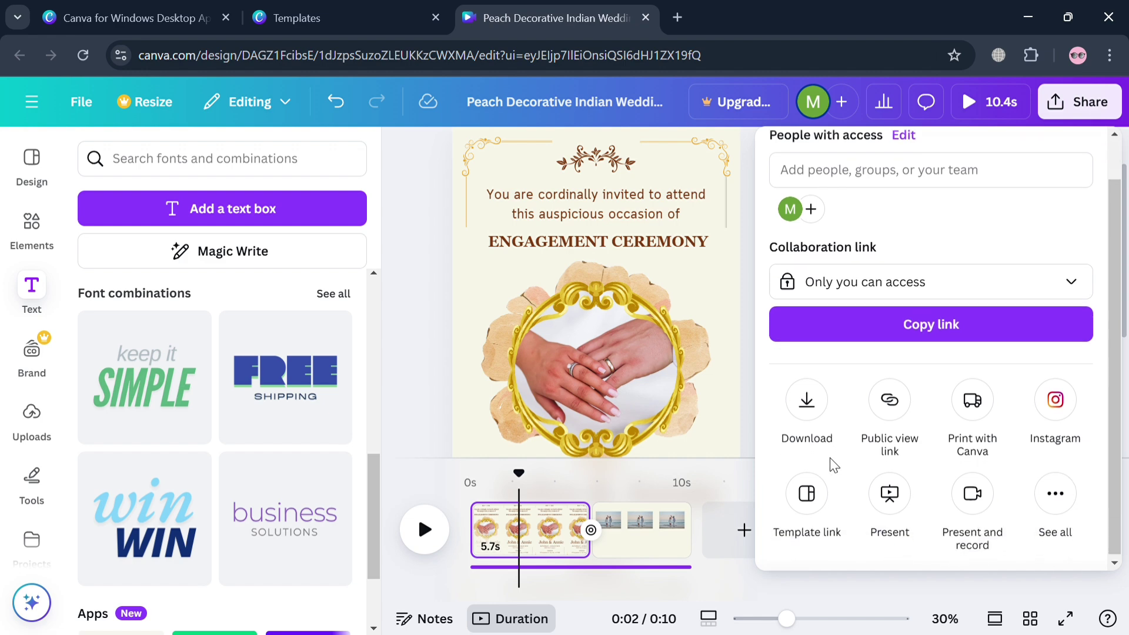
click(808, 412)
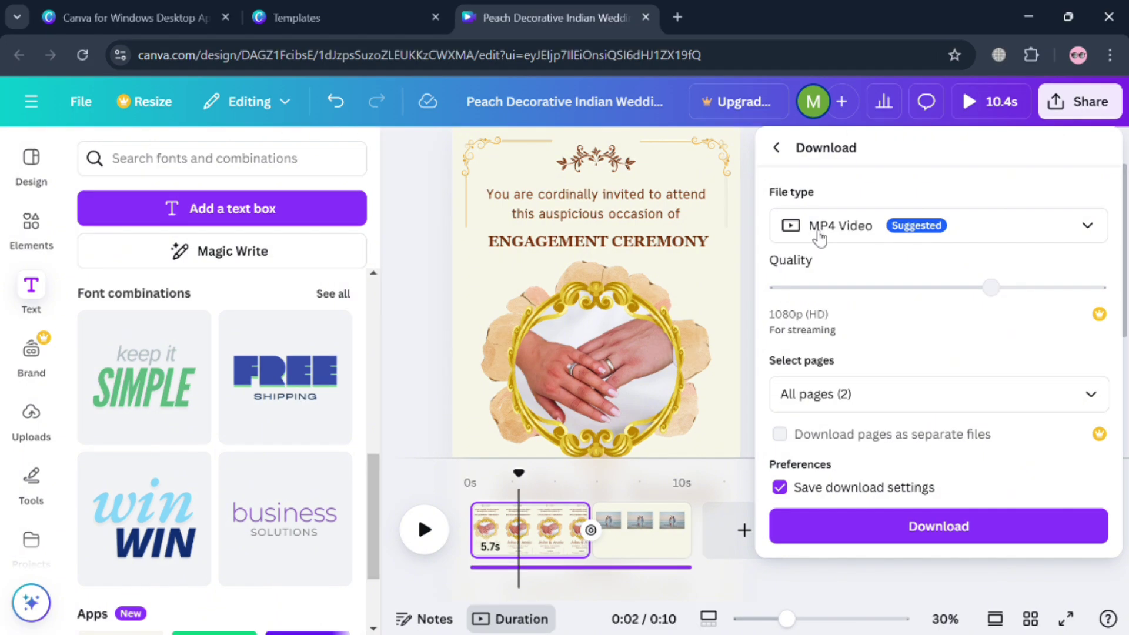
click(779, 147)
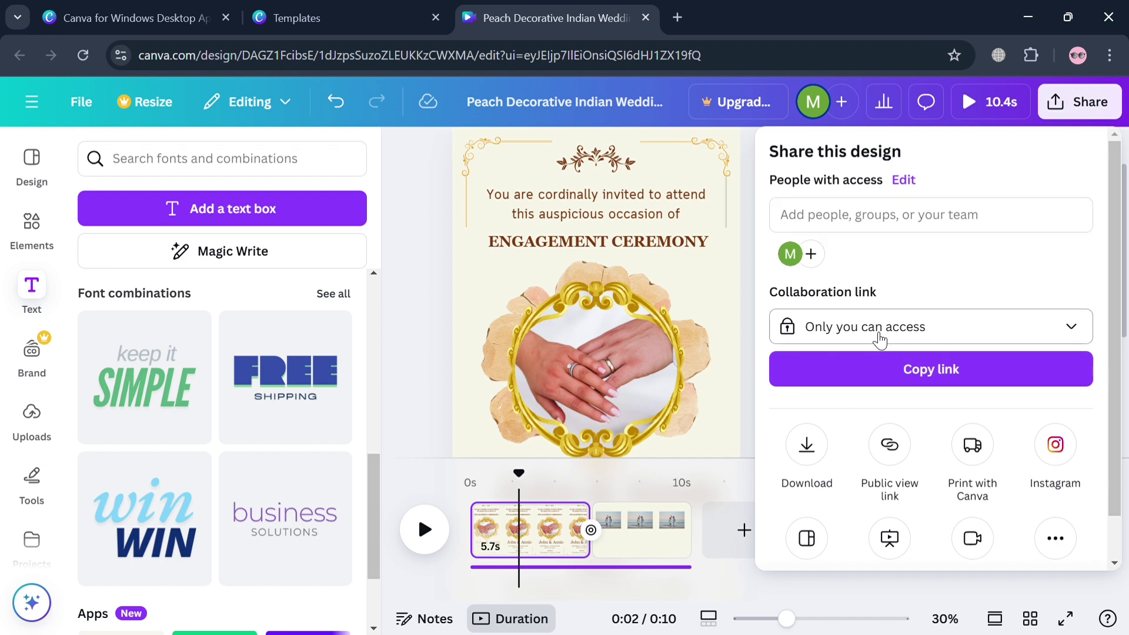
click(880, 340)
click(880, 340)
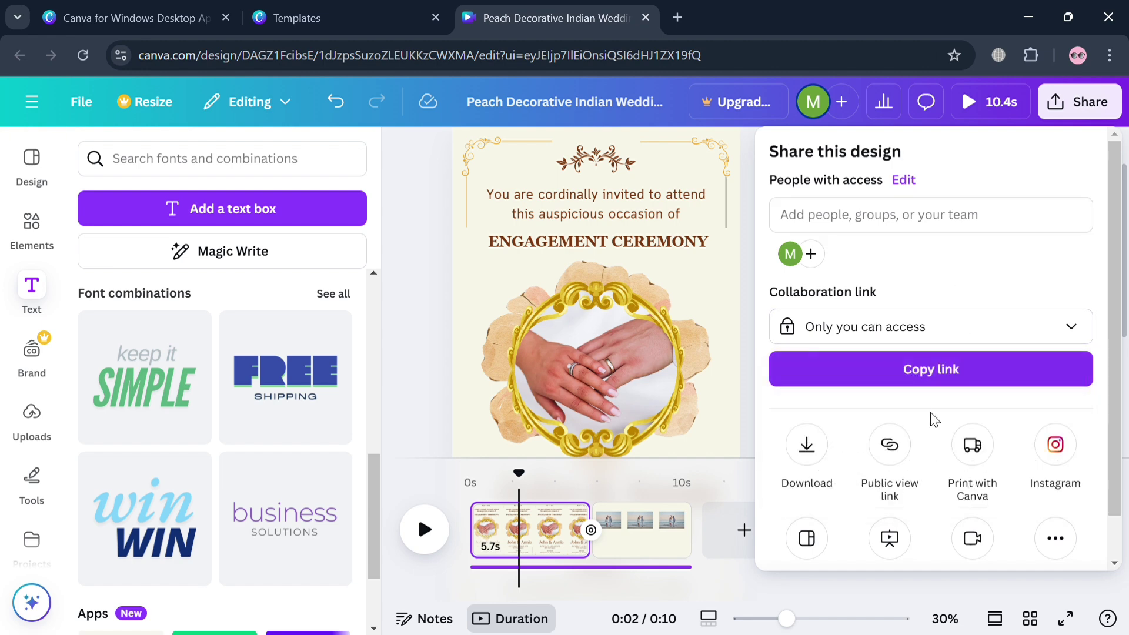
click(903, 470)
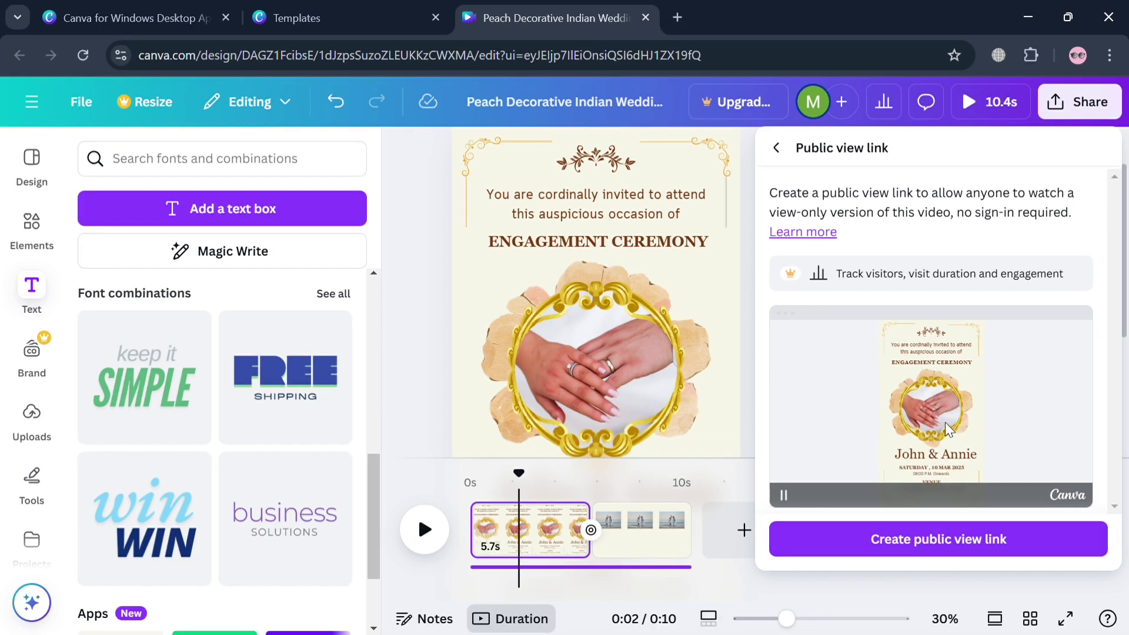
click(754, 200)
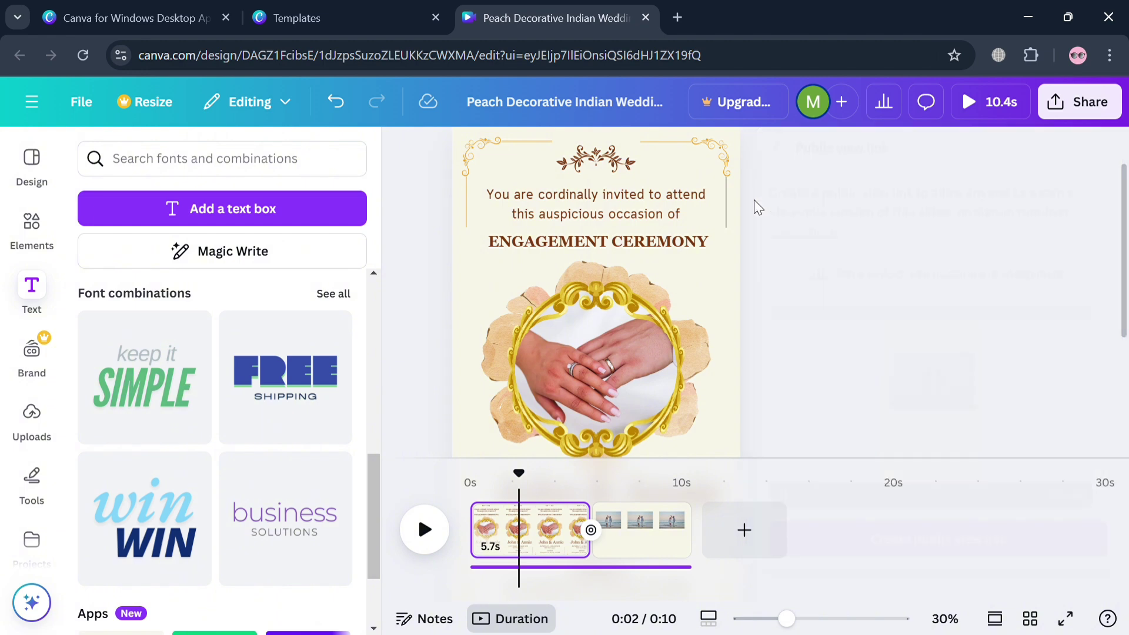